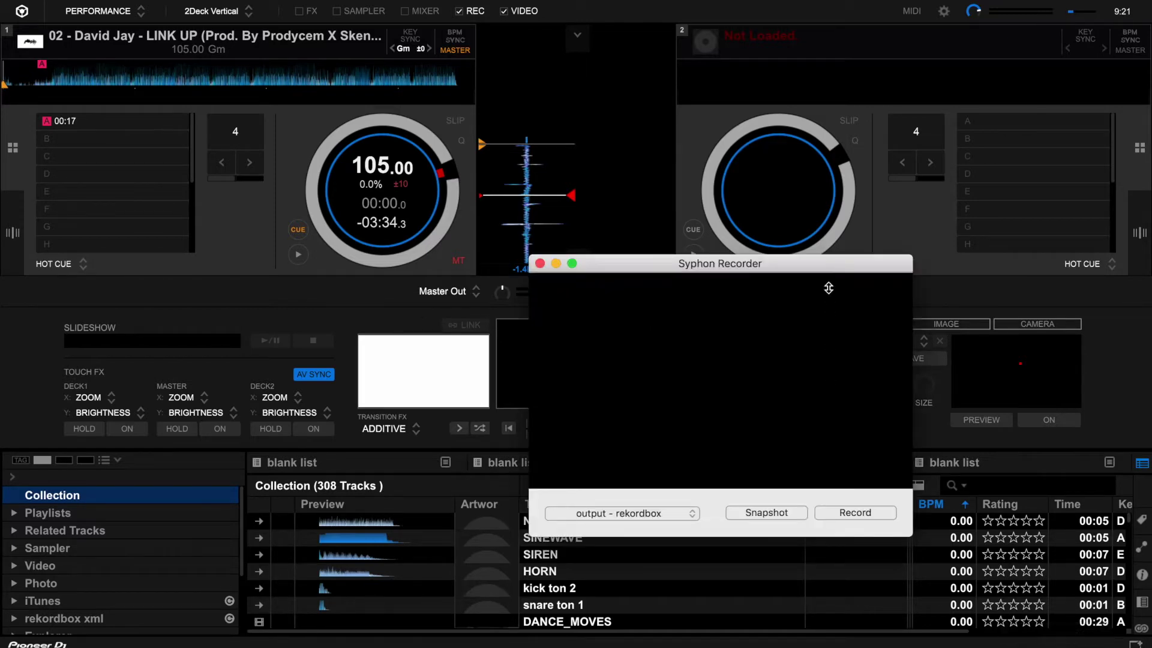
# - Move the Syphon Recorder window to the upper left and show the Syphon Recorder page in Safari
pyautogui.moveTo(832, 267); pyautogui.dragTo(560, 223)
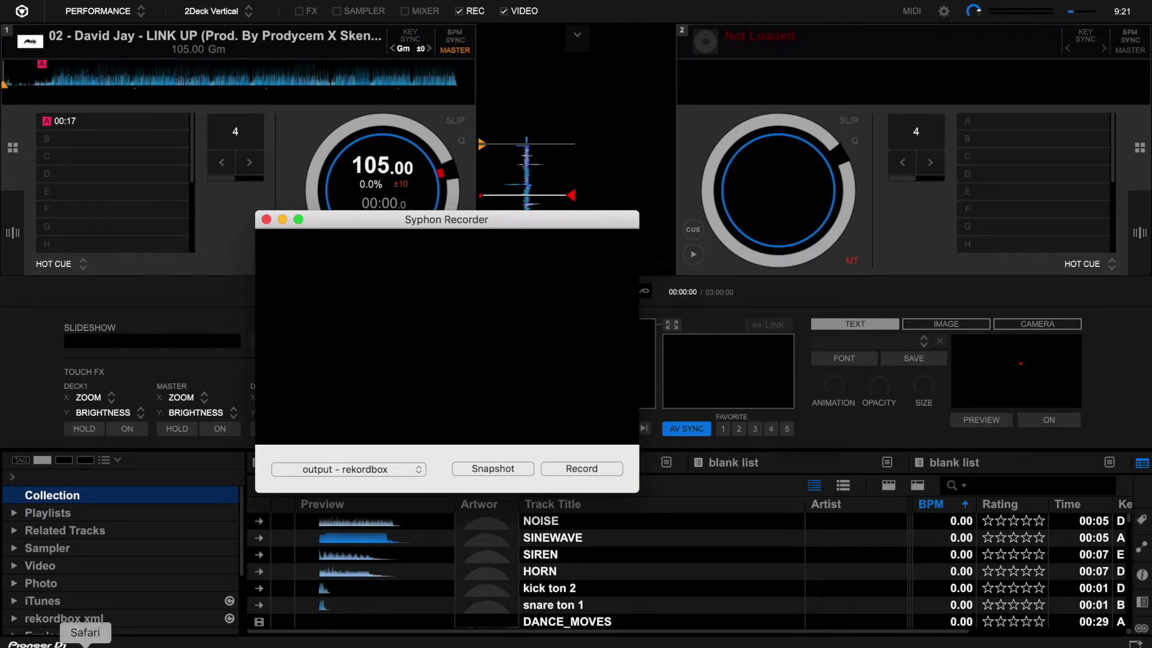
pyautogui.click(85, 640)
pyautogui.click(352, 27)
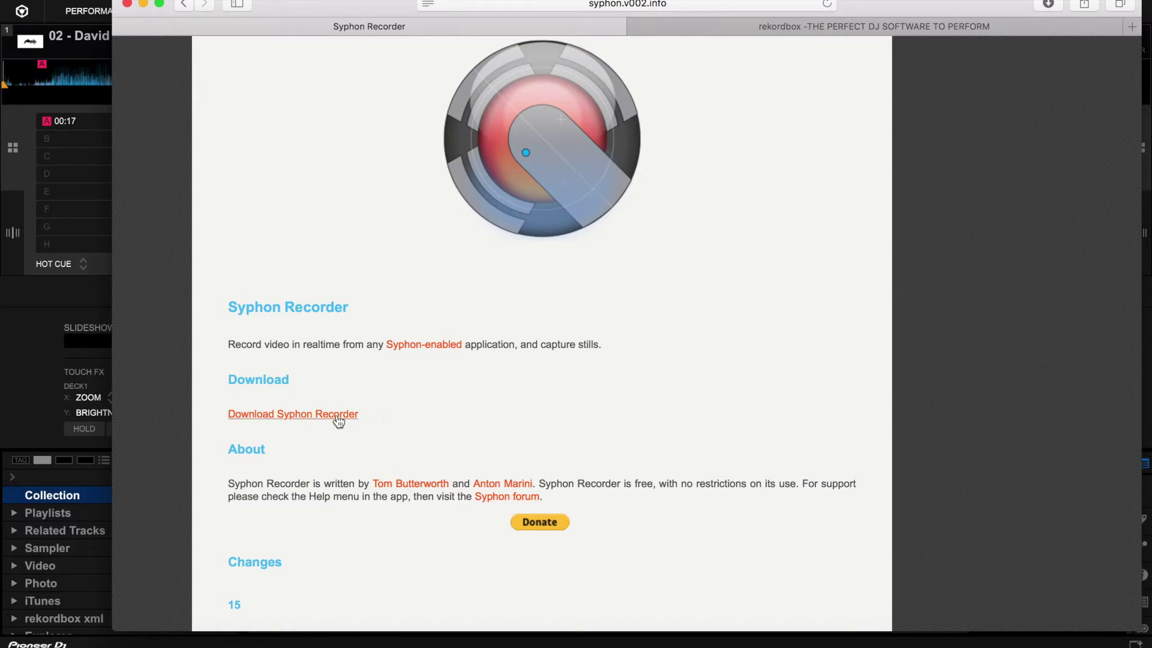
# - Download Syphon Recorder from syphon.v002.info, dismiss the Downloads list, and hide Safari
pyautogui.click(1047, 4)
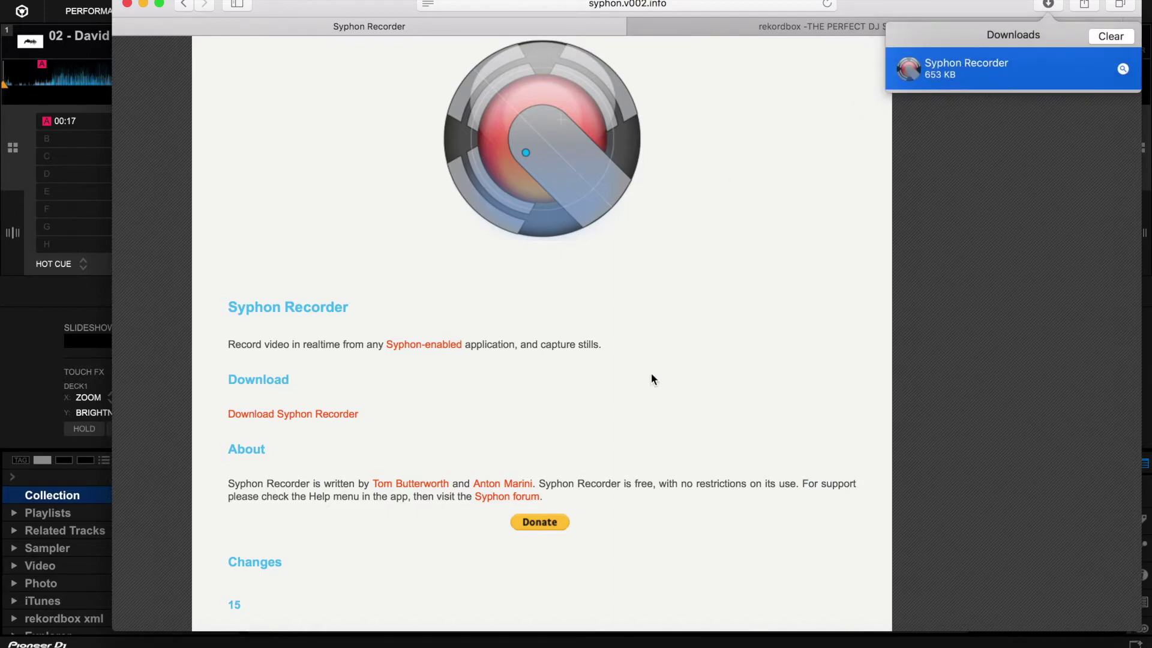
pyautogui.click(671, 353)
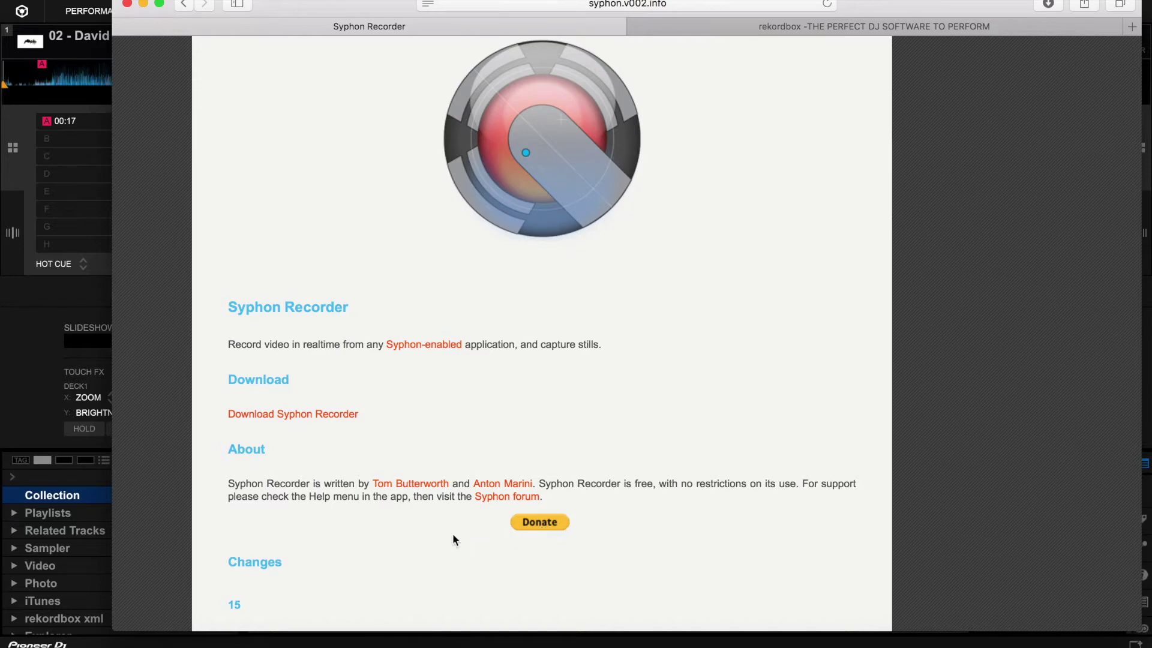
pyautogui.click(16, 397)
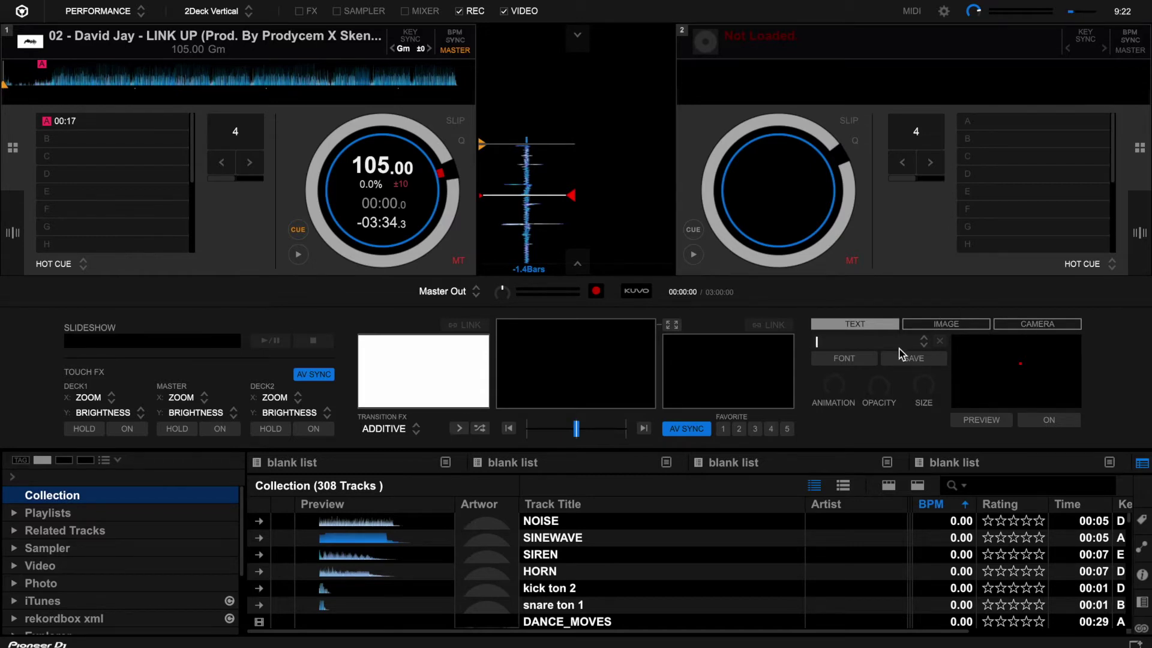
# - Enter 'DJ DADDY' in the video TEXT panel, correcting the typo, and switch the overlay ON
pyautogui.write('DJ DADDy')
pyautogui.press('BackSpace')
pyautogui.write('Y')
pyautogui.click(1032, 423)
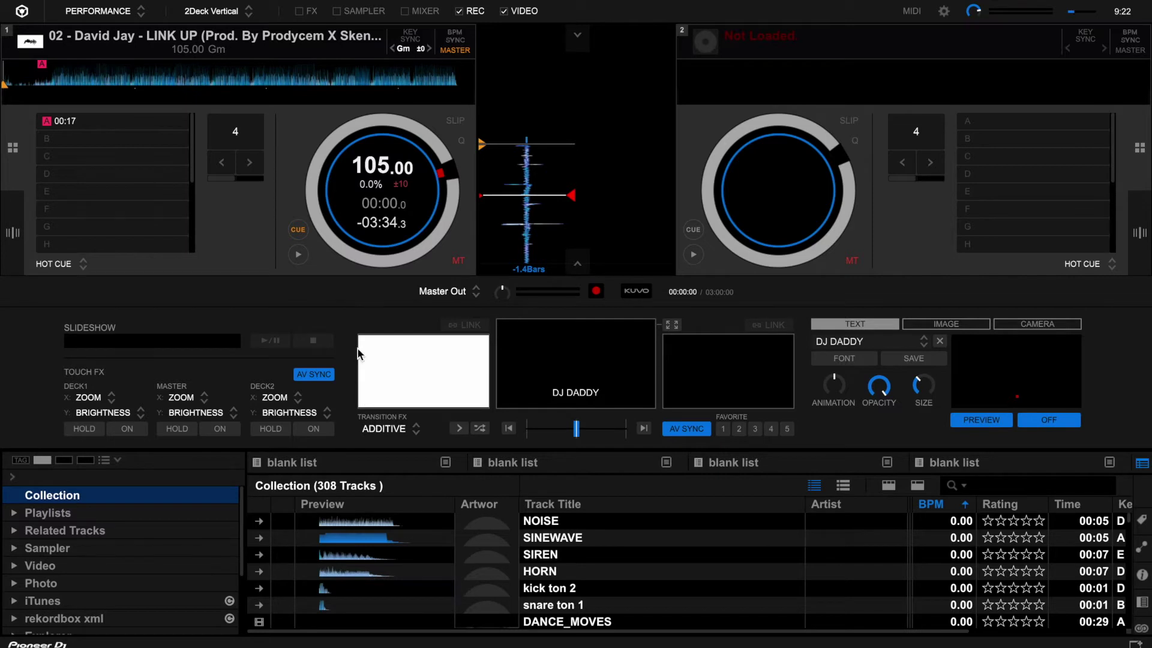
# - Start deck 1 playing and place the Syphon Recorder window at the upper right
pyautogui.click(296, 259)
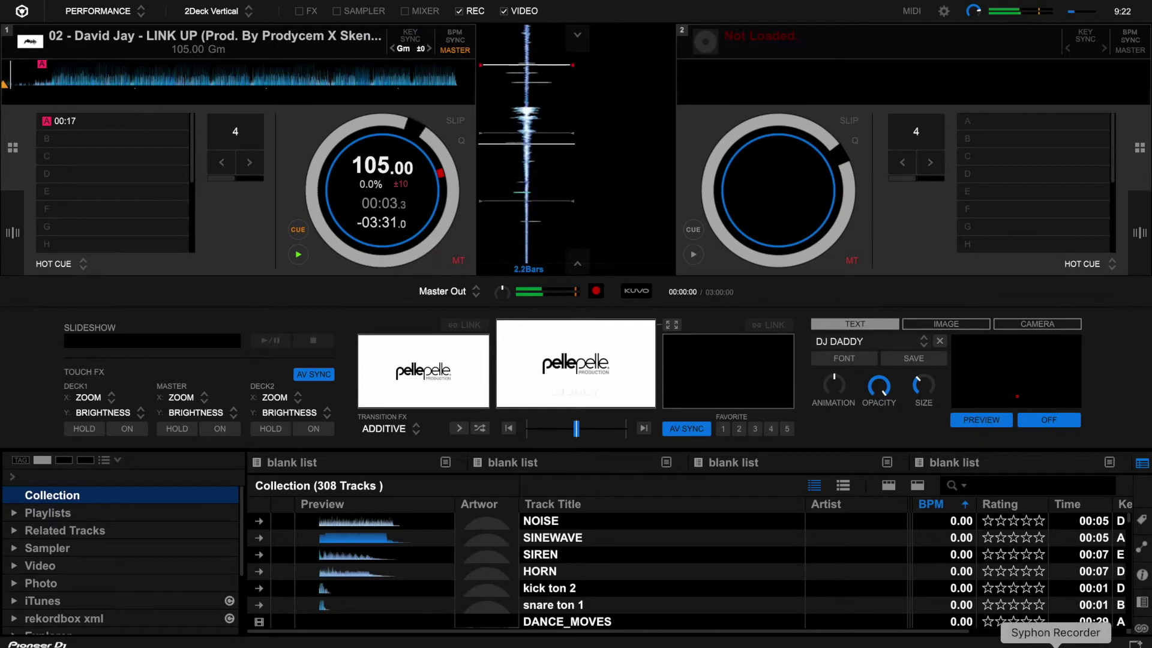
pyautogui.click(1041, 639)
pyautogui.moveTo(486, 217); pyautogui.dragTo(865, 149)
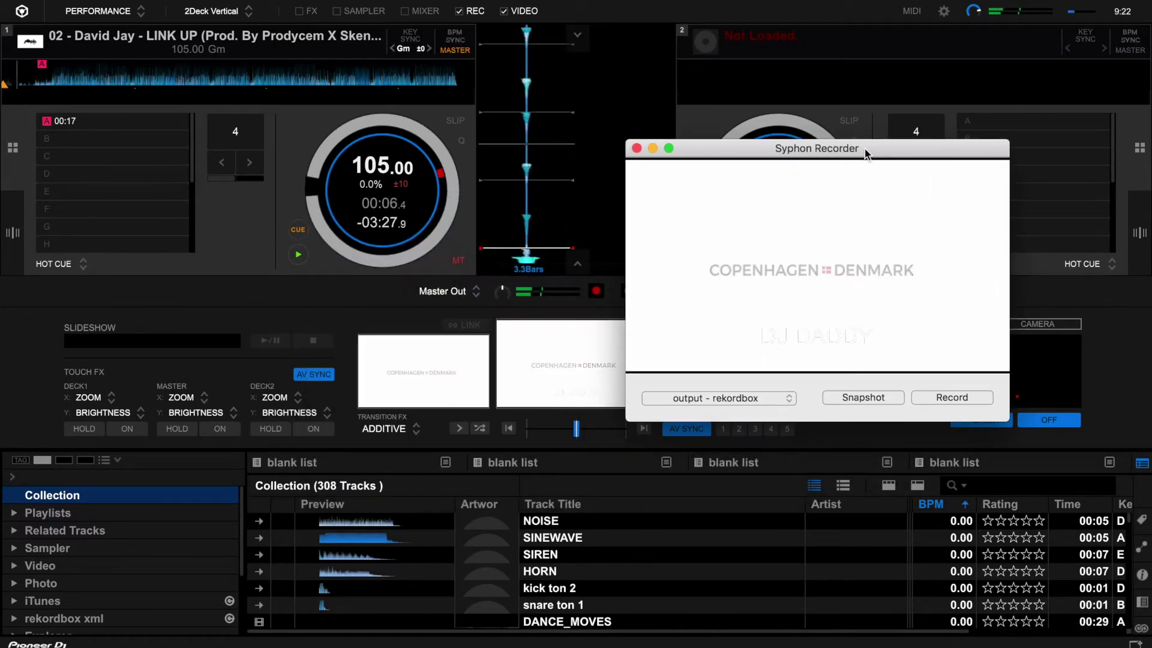
# - Attempt a recording, dismiss the audio-device error, and return deck 1 to its cue
pyautogui.click(933, 397)
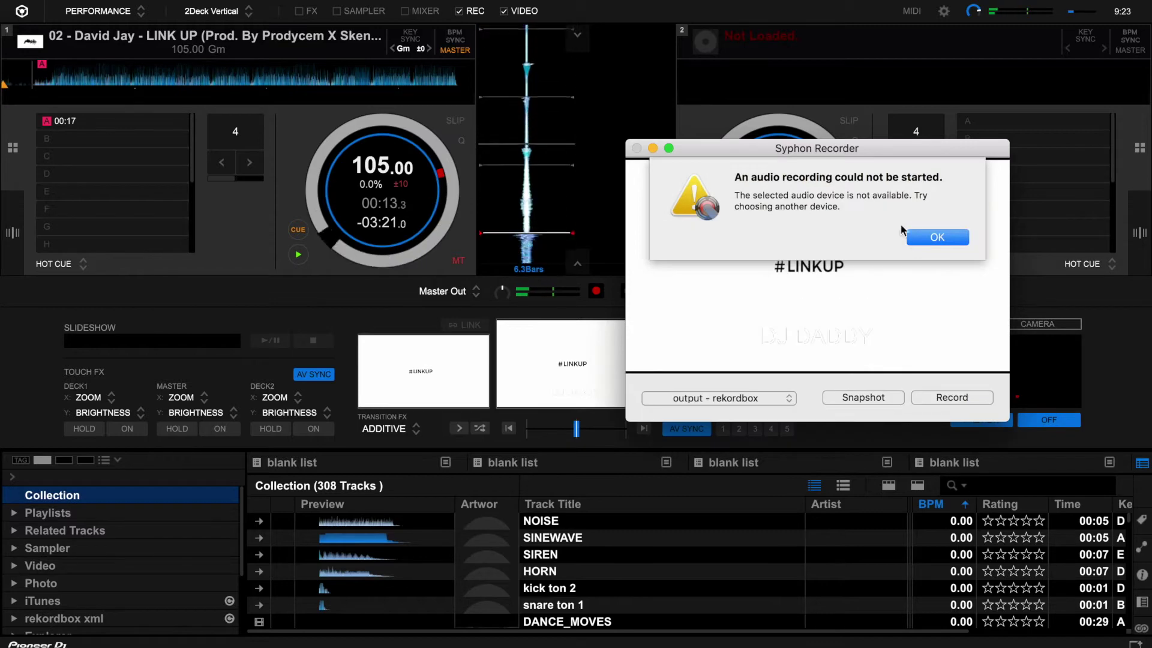
pyautogui.click(926, 237)
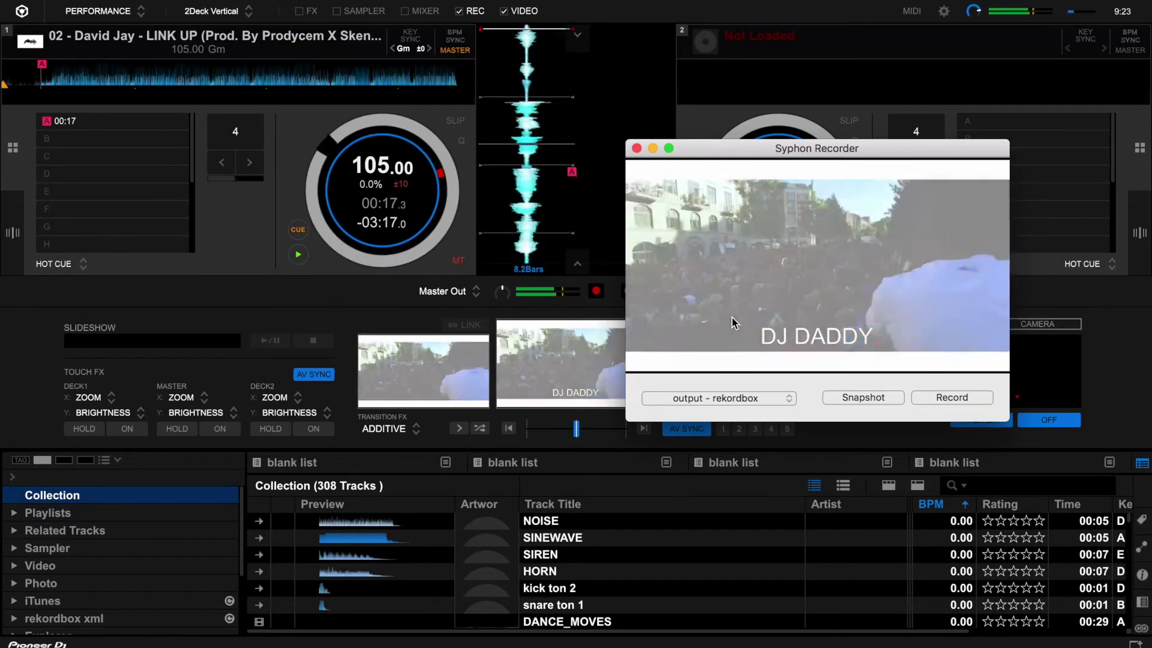
pyautogui.click(303, 232)
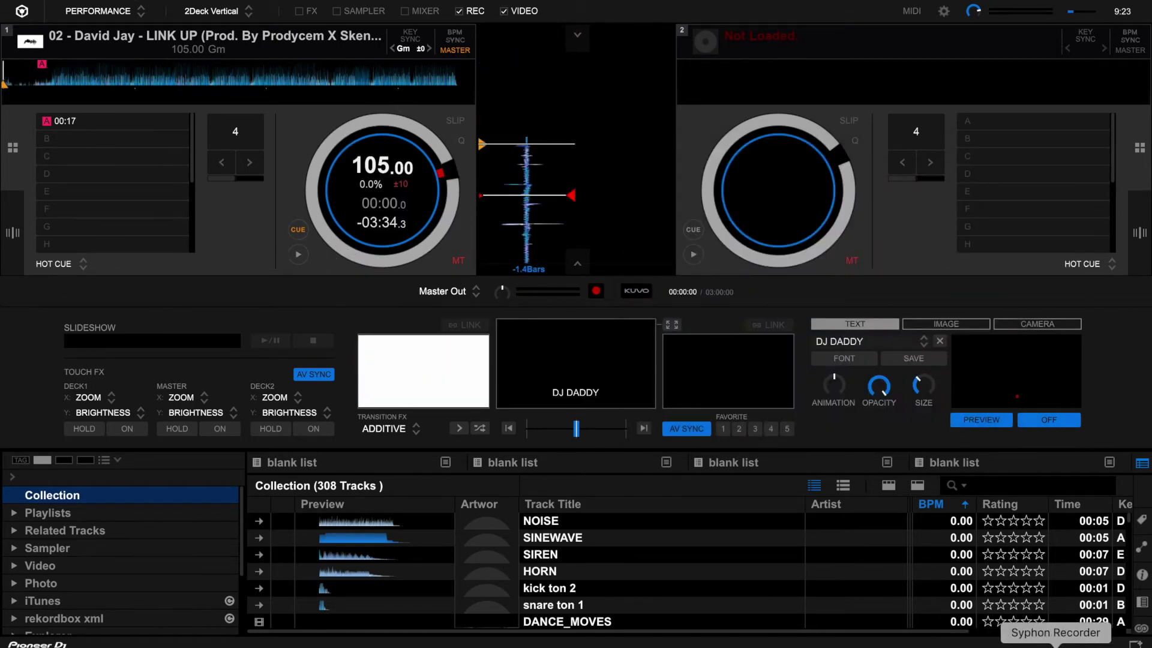
pyautogui.click(1056, 644)
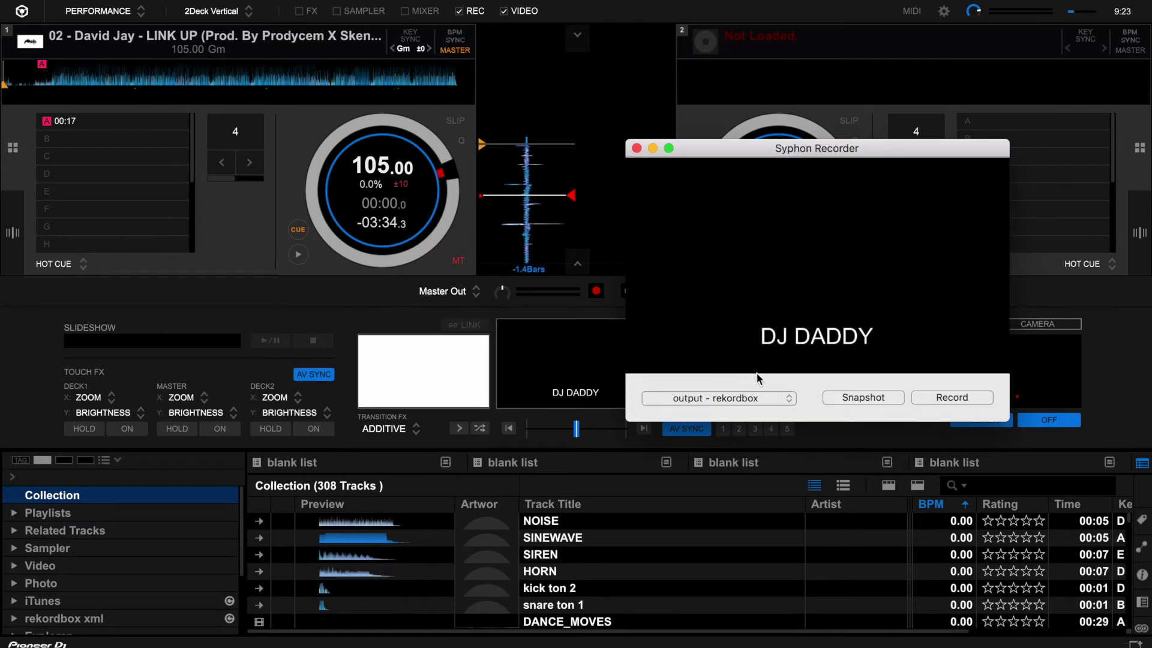
# - In Syphon Recorder preferences, keep Apple Intermediate Codec as the compressor
pyautogui.click(129, 3)
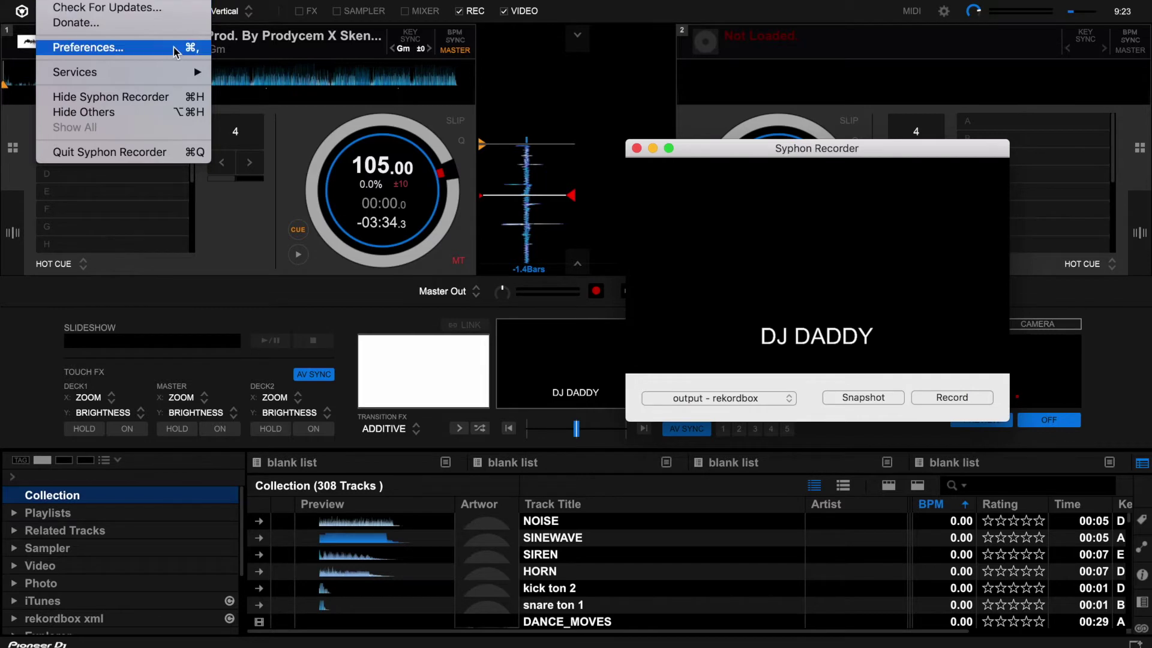
pyautogui.click(177, 48)
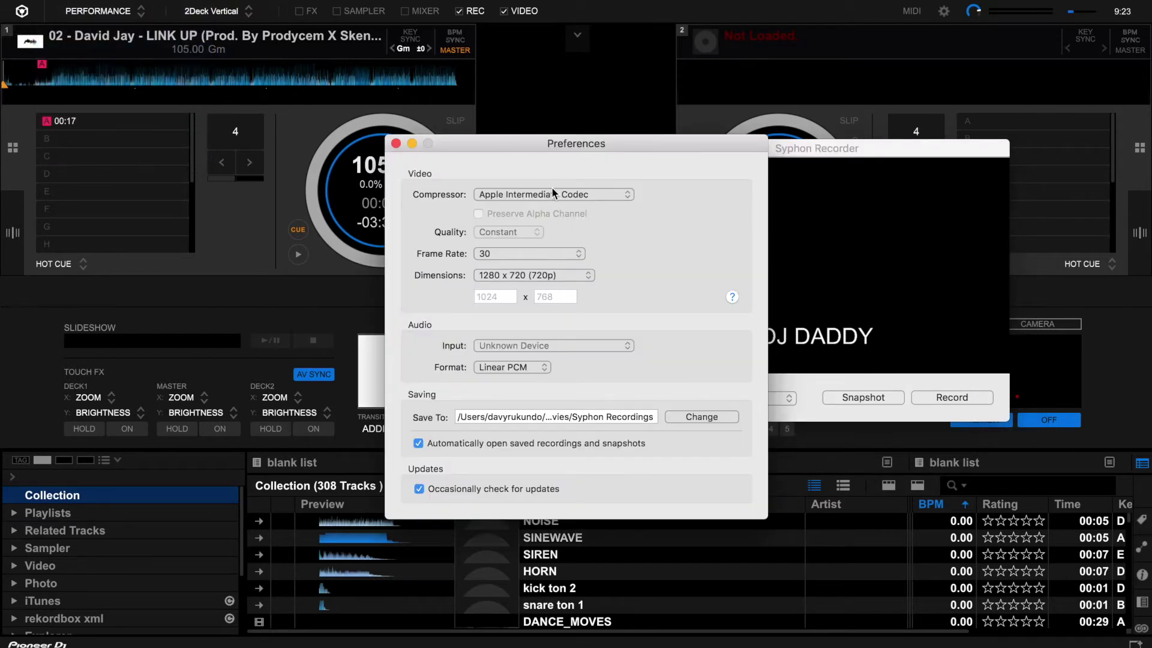
pyautogui.click(553, 194)
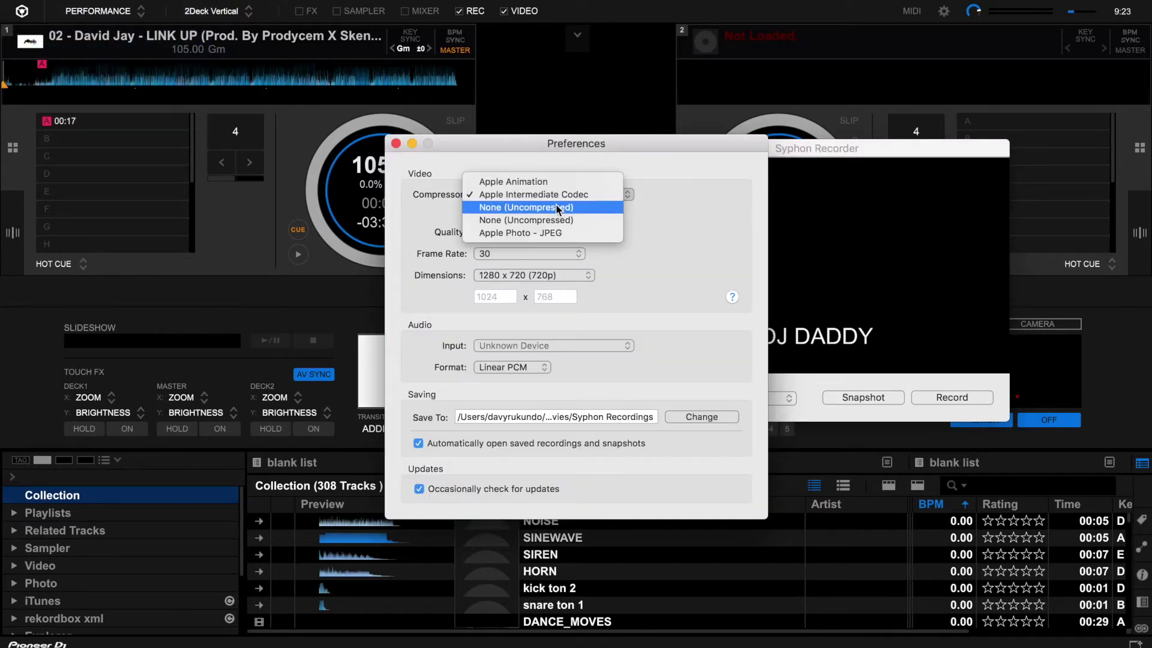
pyautogui.click(678, 264)
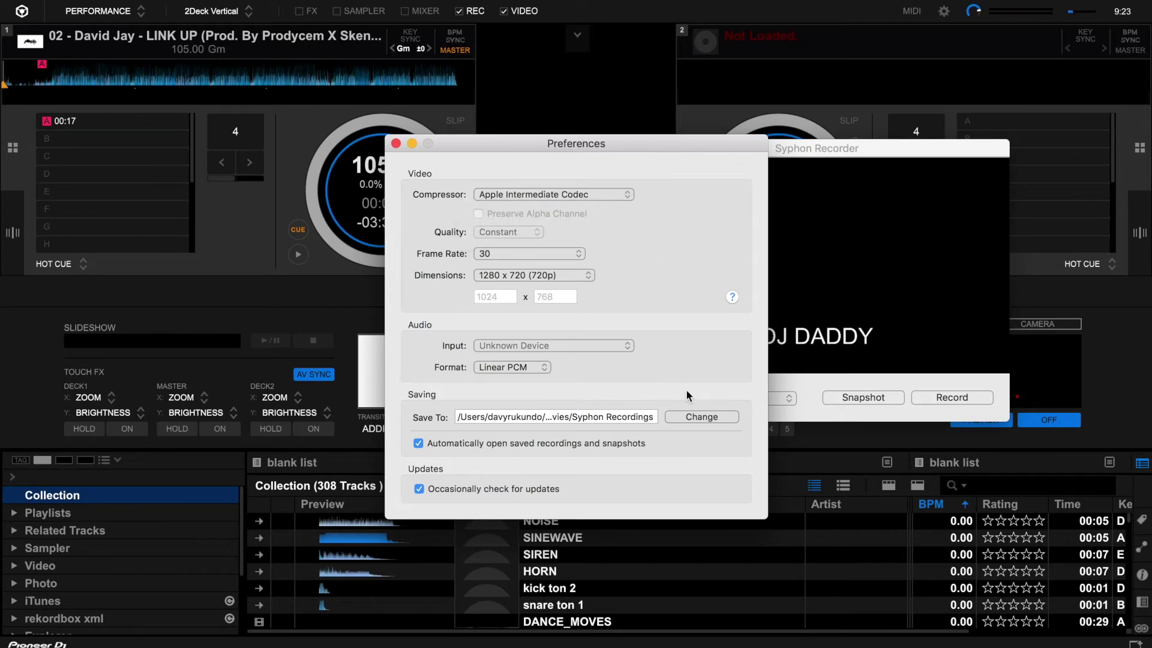
# - Change the recordings save folder to Documents > rekordbox and check the dimensions
pyautogui.click(684, 415)
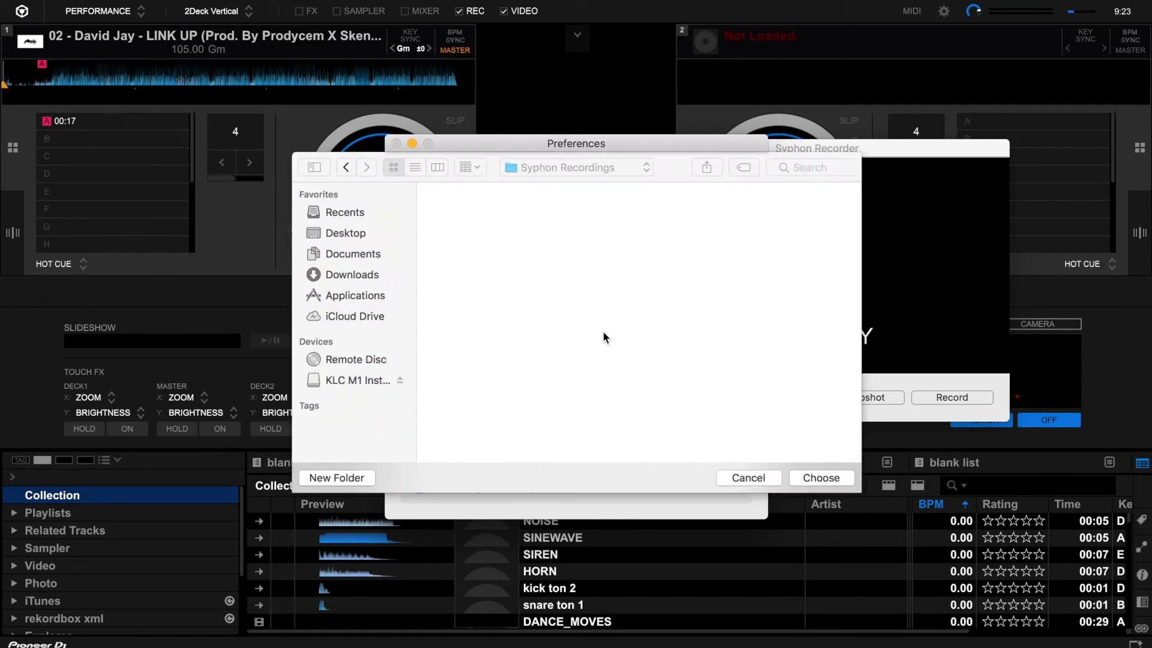
pyautogui.click(367, 256)
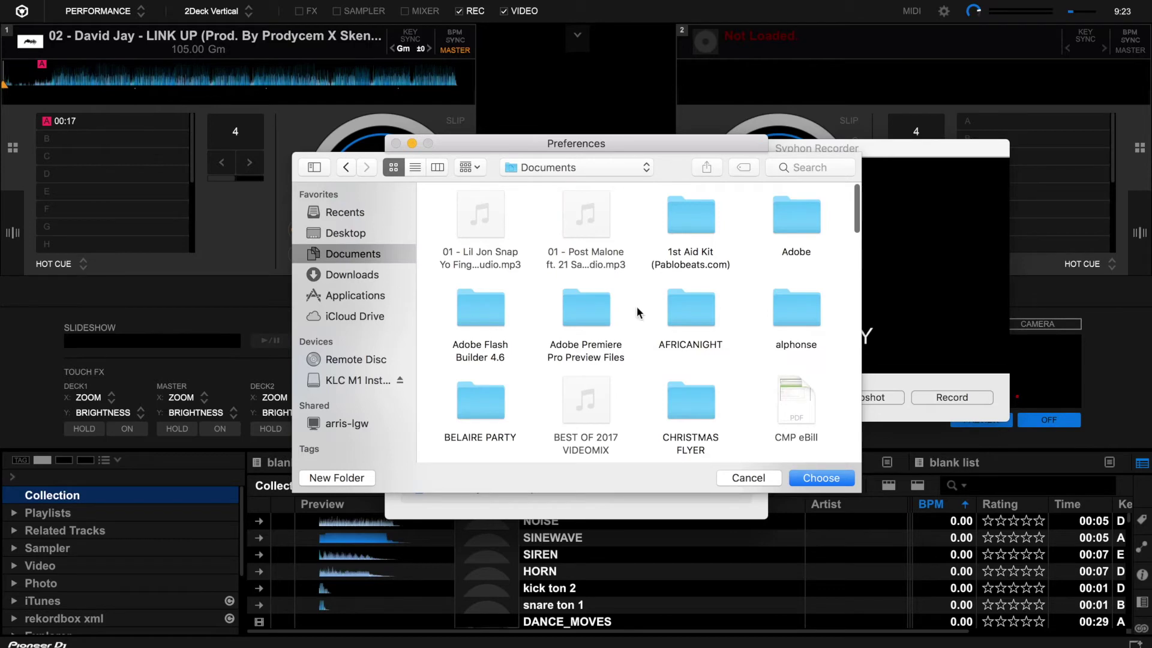
pyautogui.write('rekordbox')
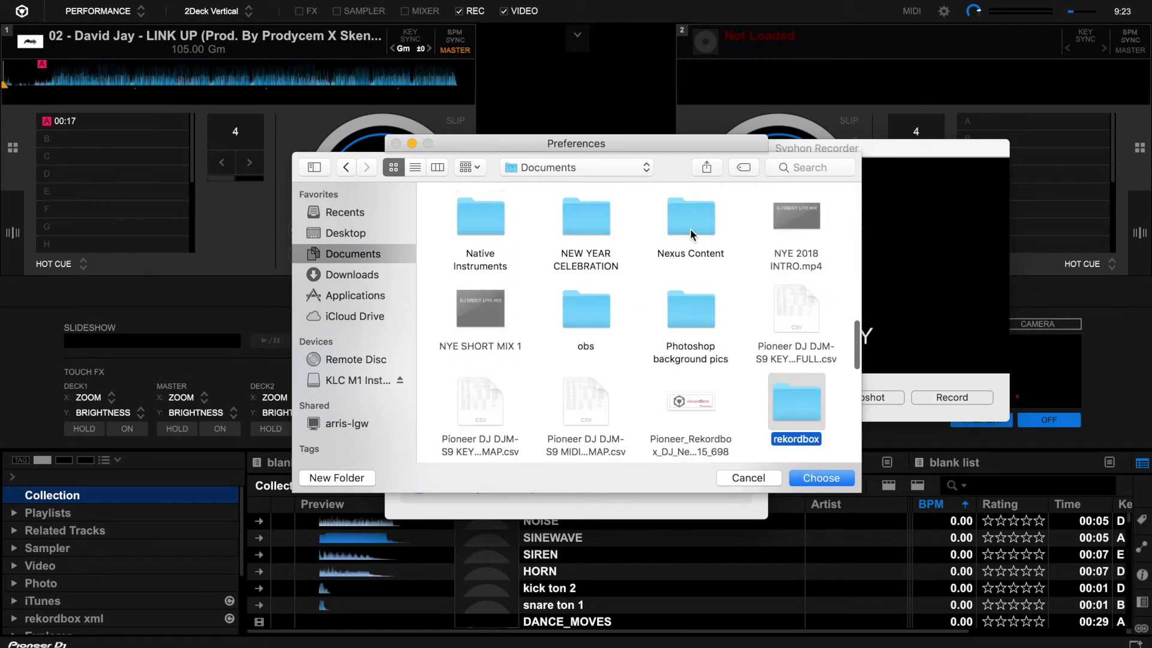
pyautogui.doubleClick(794, 400)
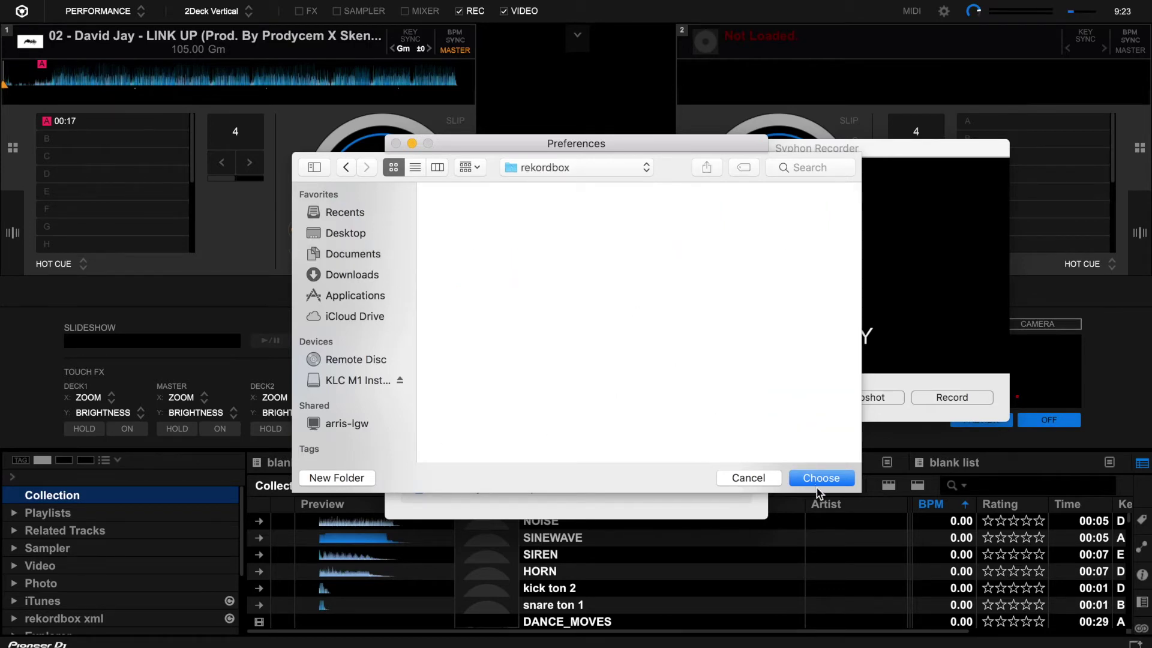
pyautogui.click(814, 477)
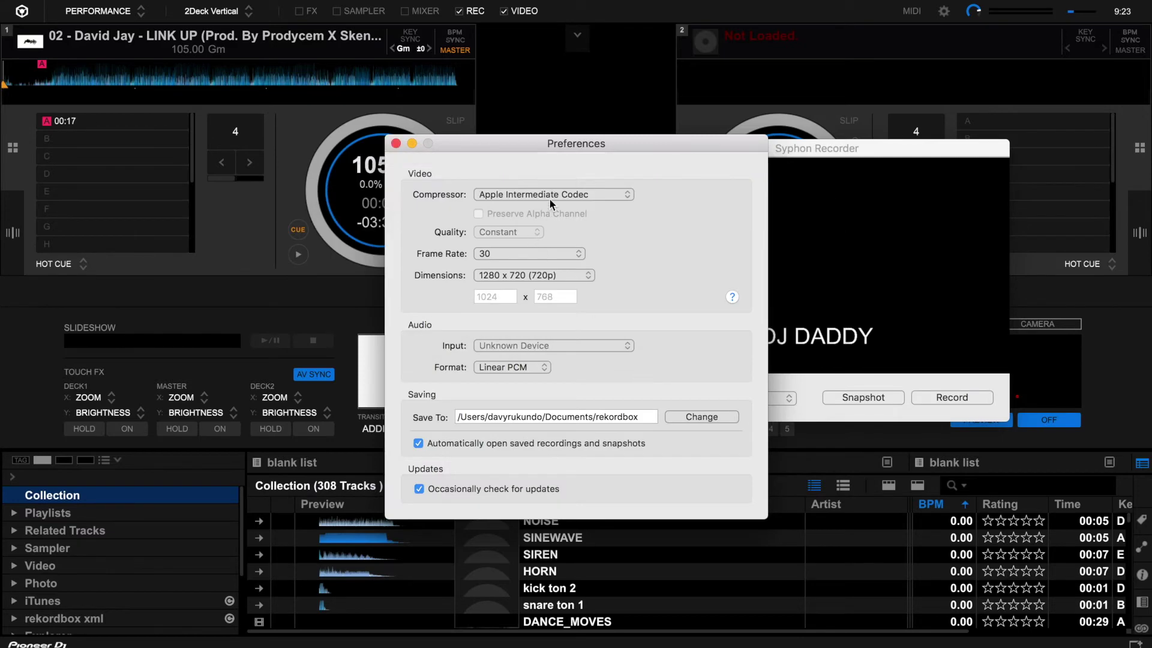
pyautogui.click(538, 273)
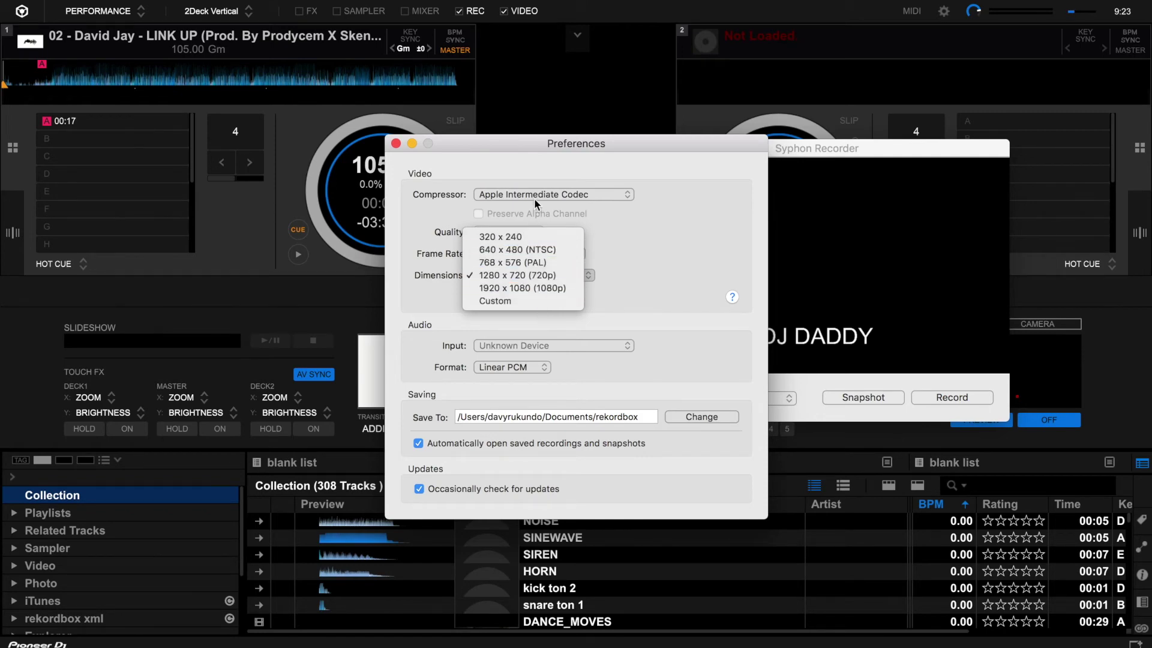
# - Keep 1280 x 720 dimensions, Apple Intermediate Codec, and Linear PCM audio format
pyautogui.click(609, 220)
pyautogui.click(585, 196)
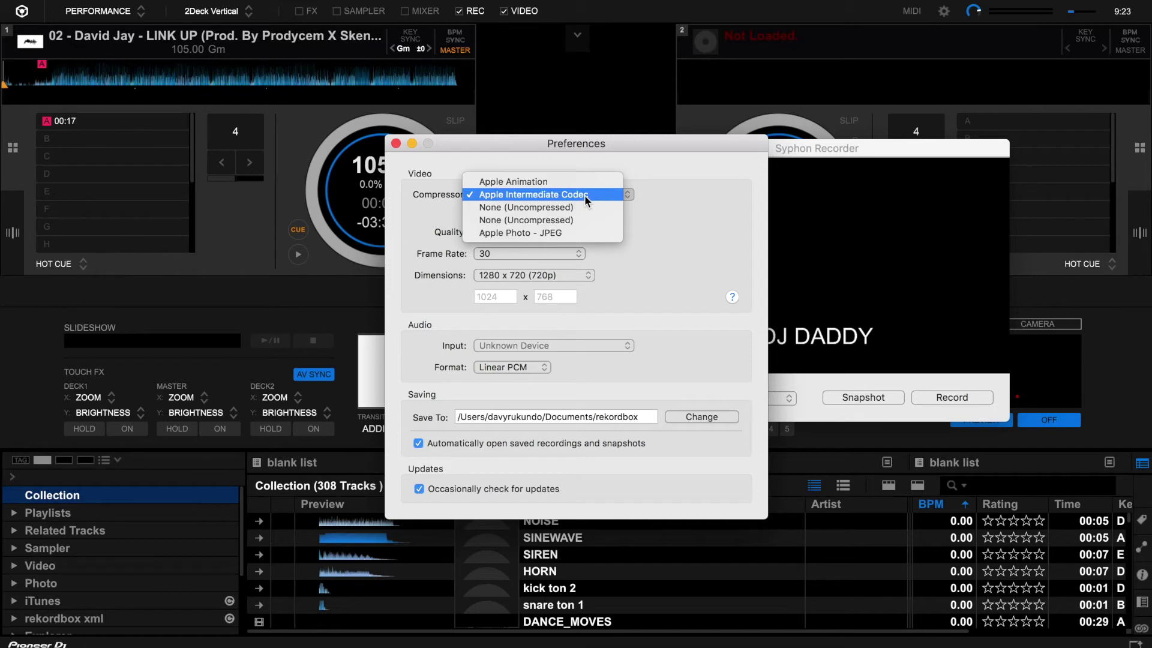
pyautogui.click(647, 283)
pyautogui.click(517, 368)
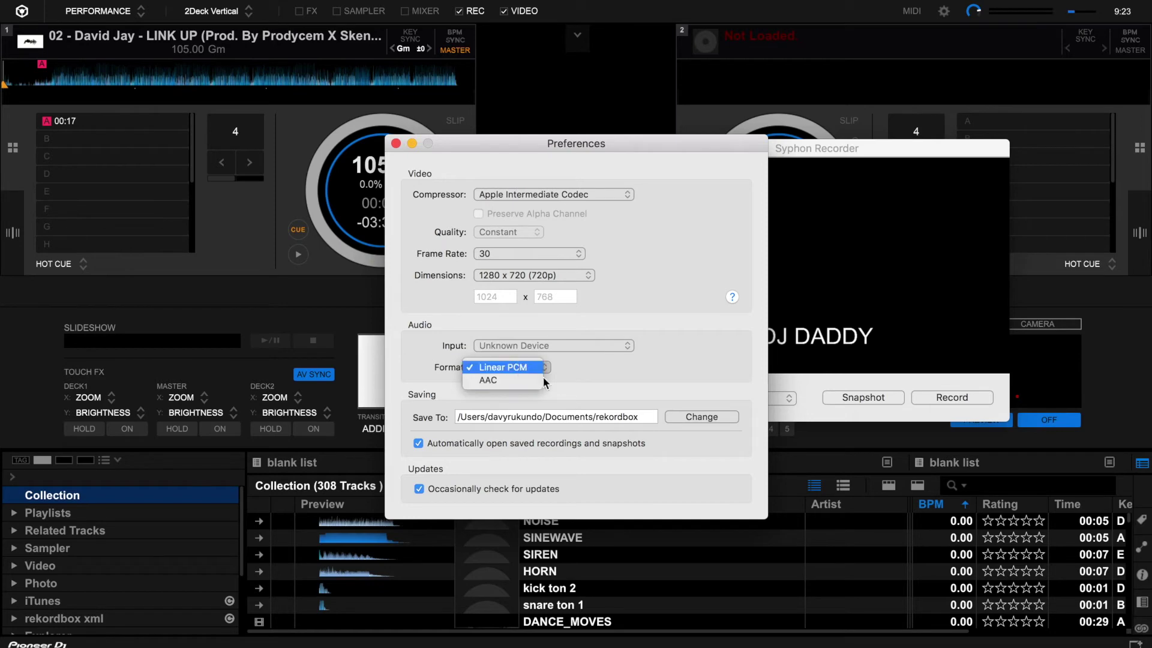
pyautogui.click(659, 390)
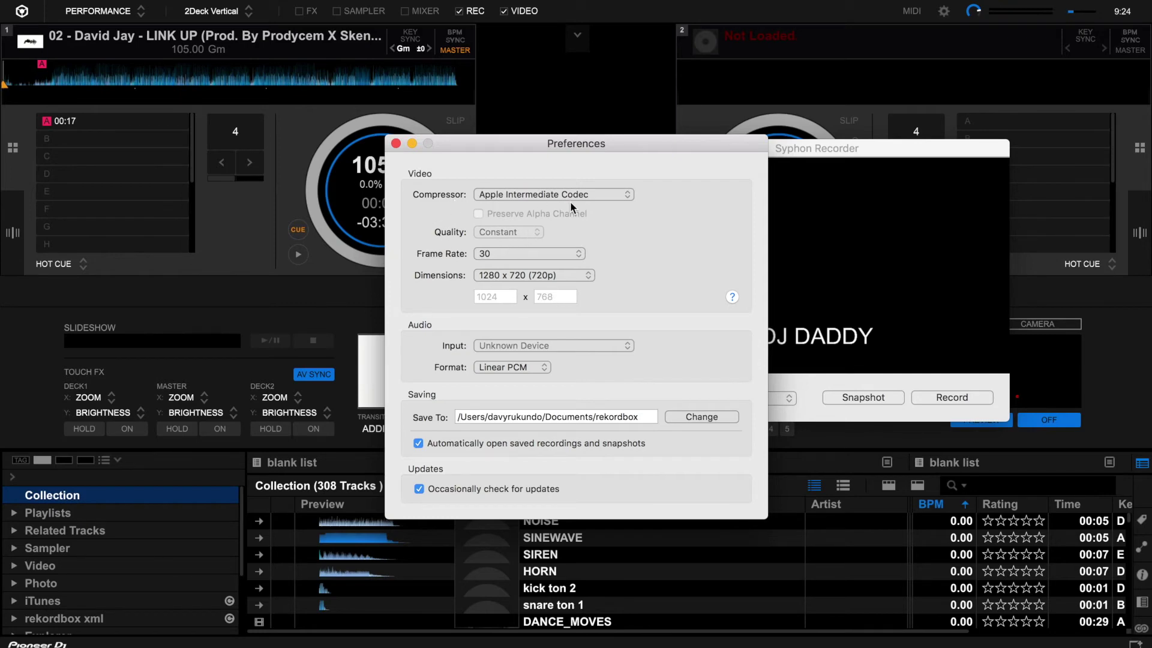
# - Choose Built-in Microphone as the audio input
pyautogui.click(515, 347)
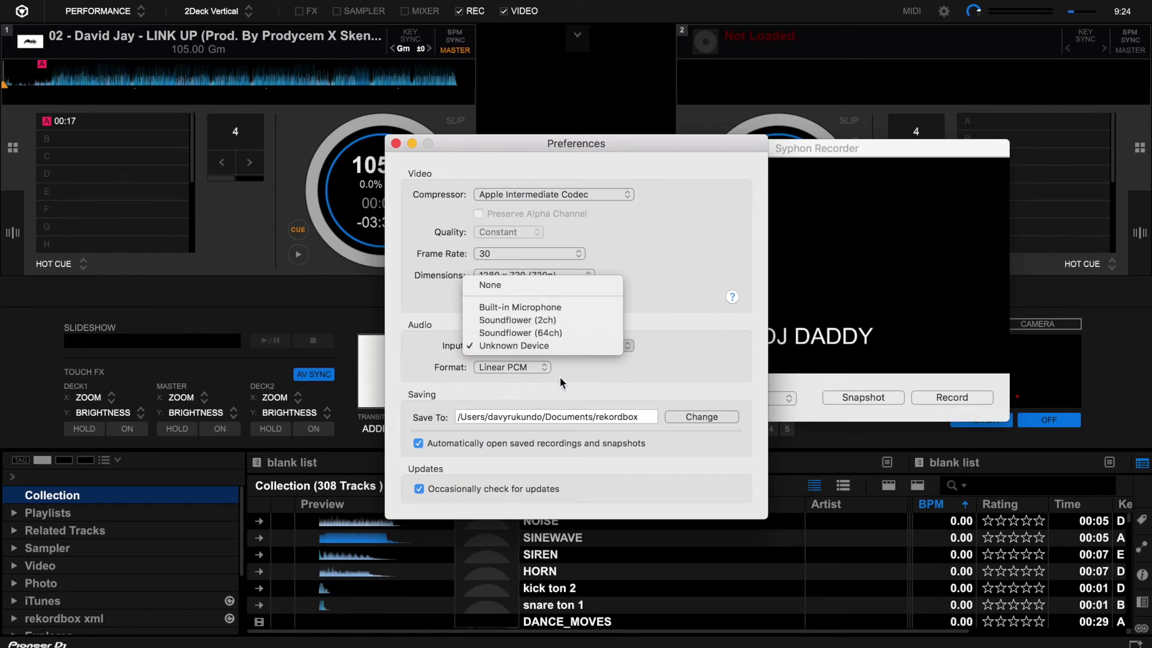
pyautogui.click(546, 308)
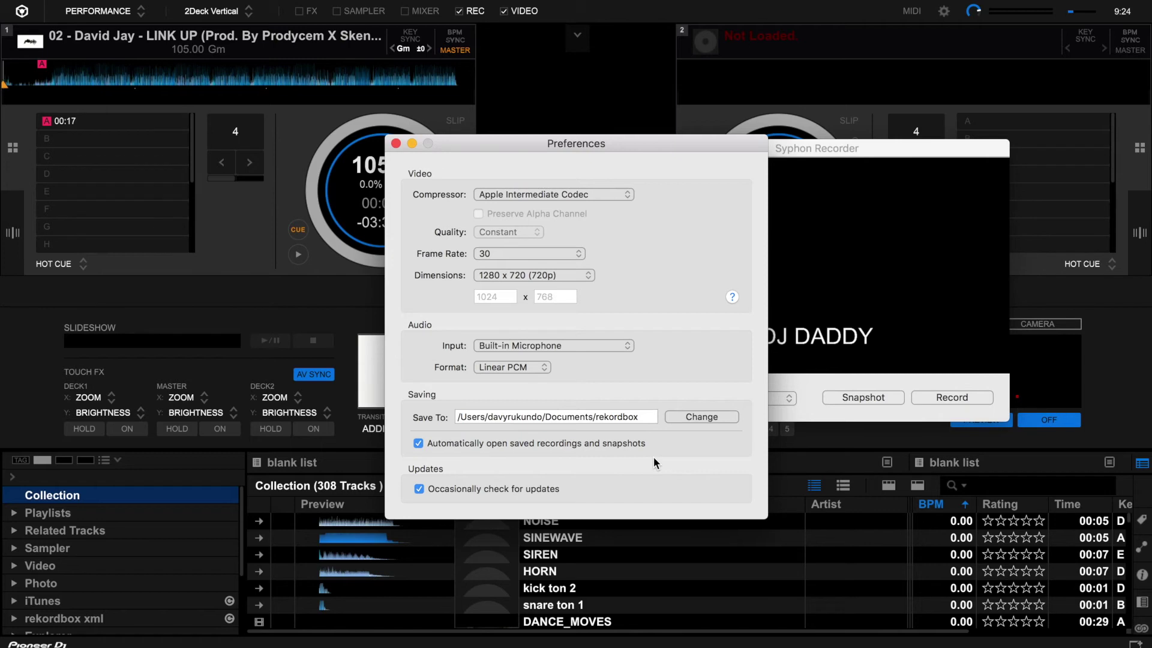
pyautogui.click(559, 346)
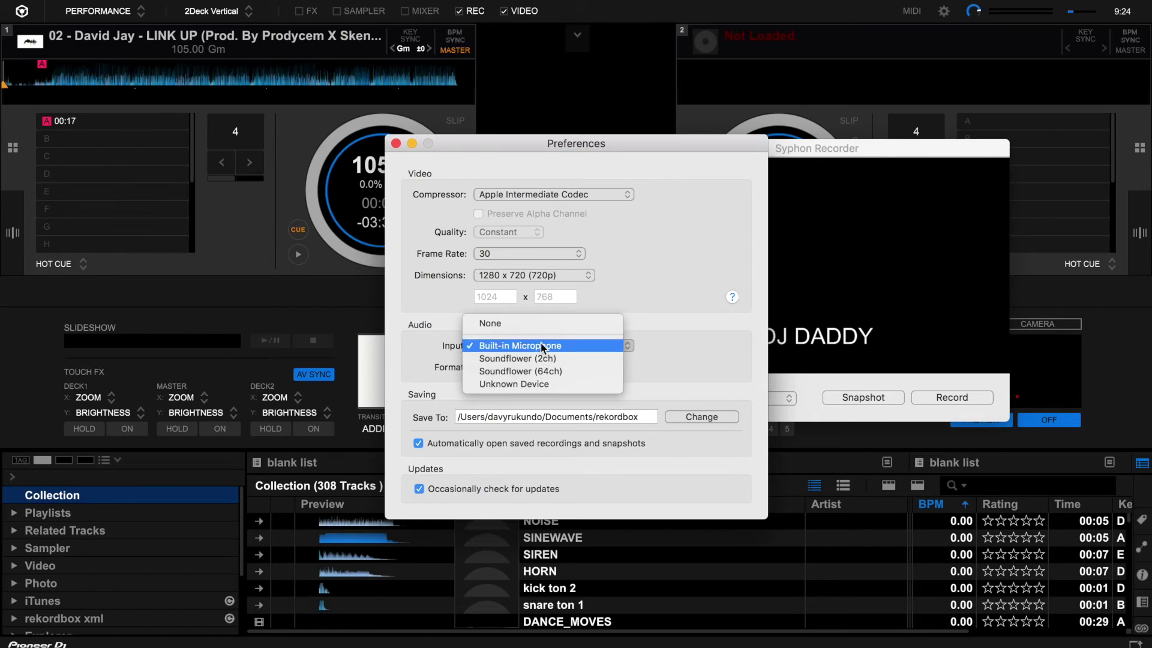
pyautogui.click(541, 345)
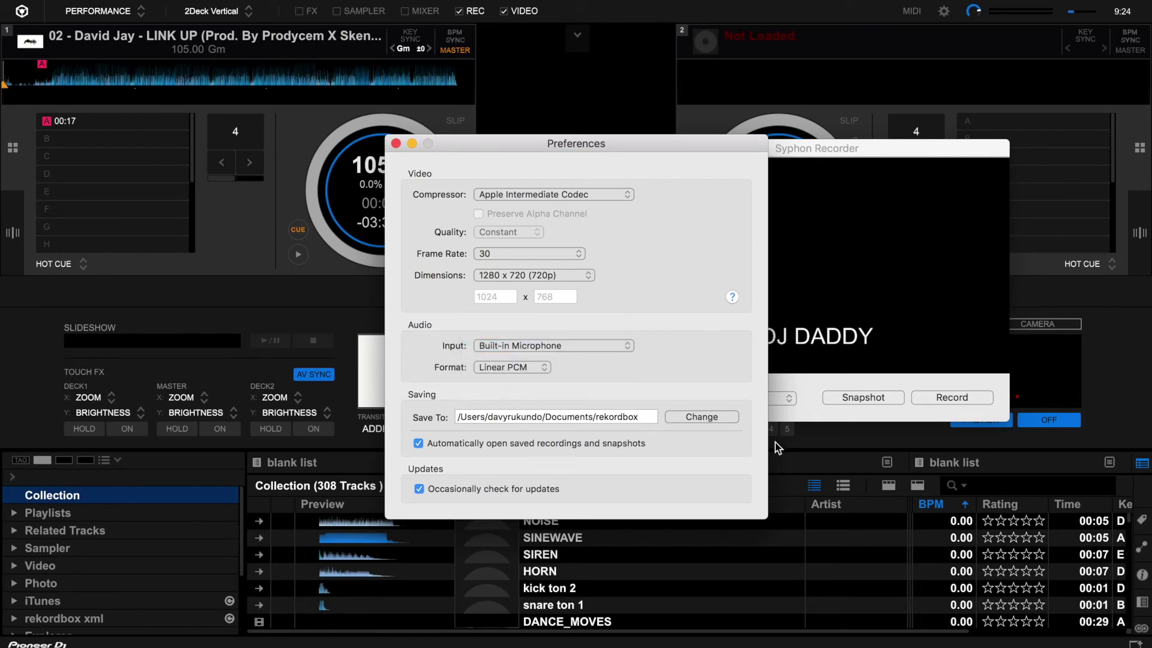
# - Close preferences, start deck 1 playing, and begin recording rekordbox's video output
pyautogui.click(396, 144)
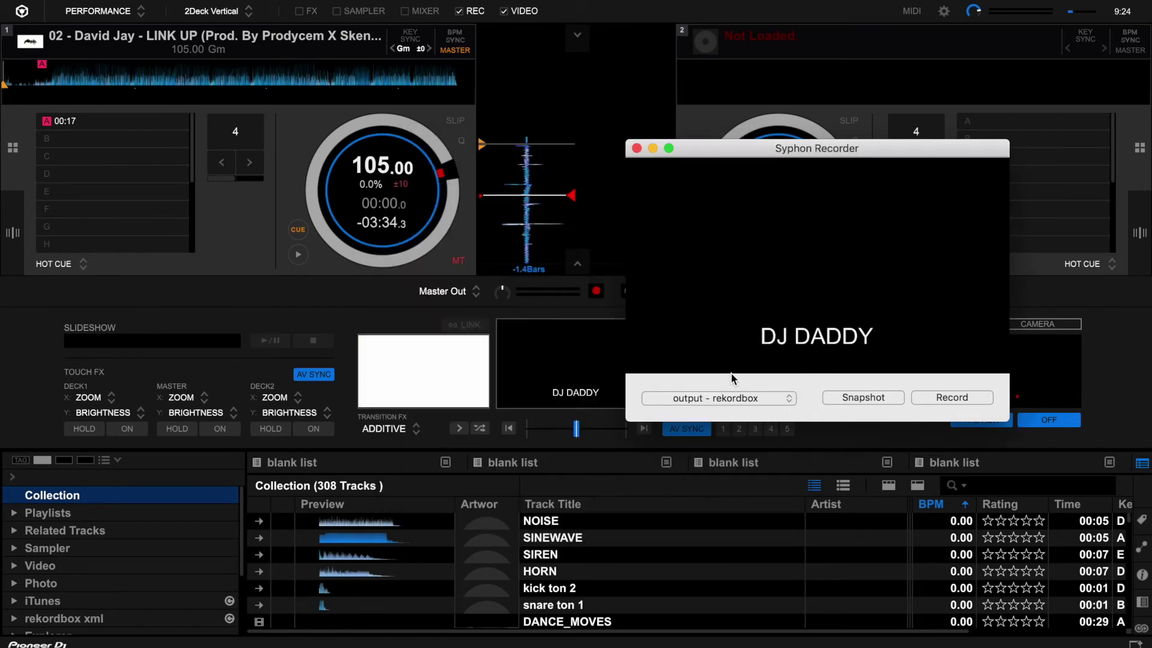
pyautogui.click(298, 257)
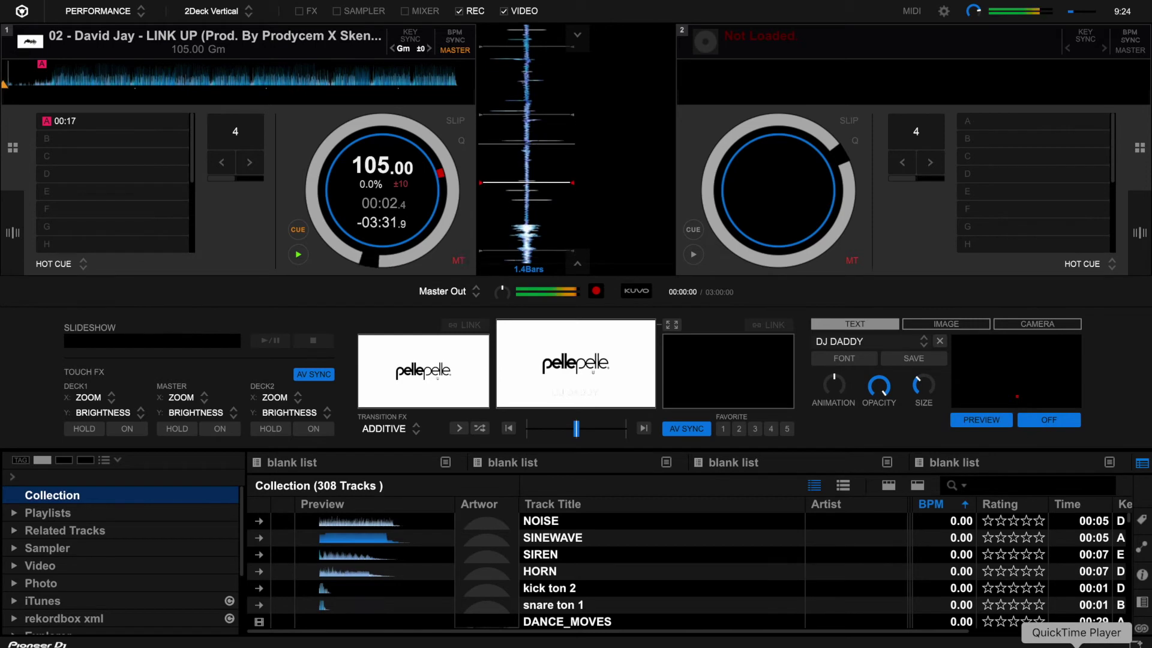
pyautogui.click(1060, 645)
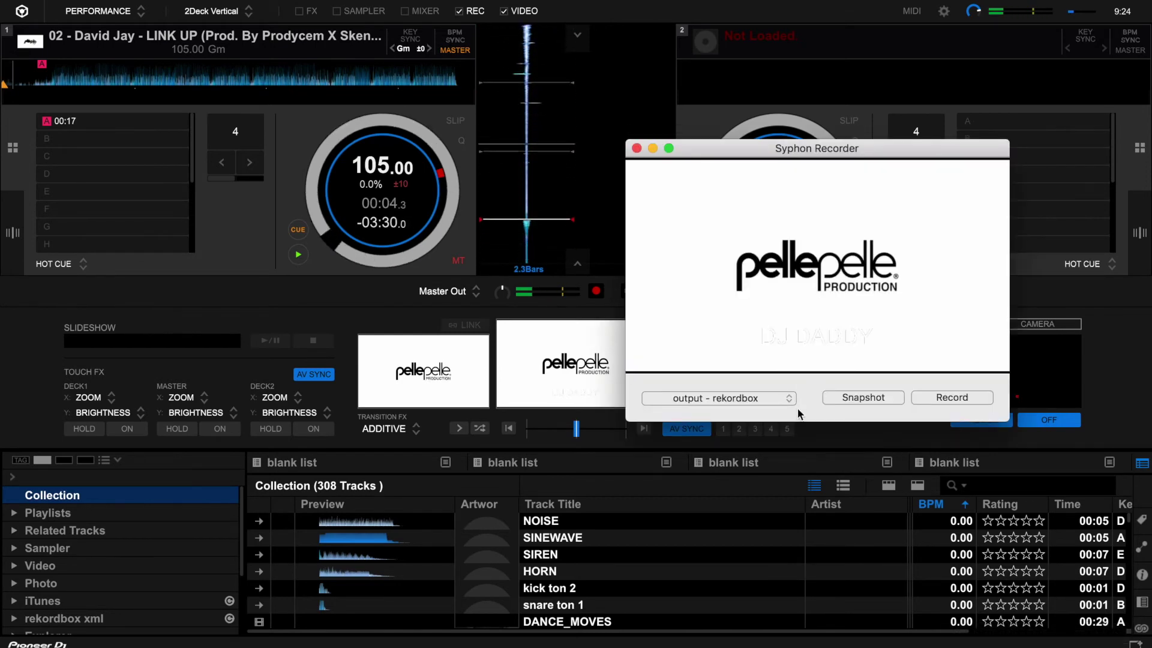
pyautogui.click(936, 396)
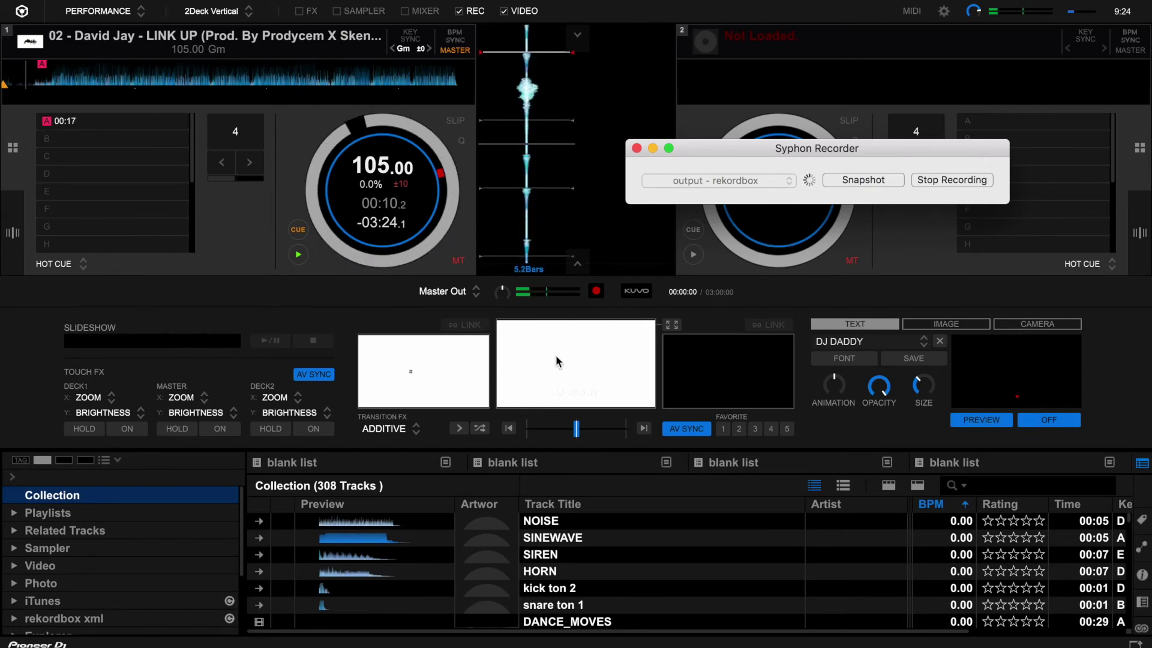
# - Nudge the crossfader, stop recording to save the .mov, and return deck 1 to cue
pyautogui.moveTo(578, 432); pyautogui.dragTo(574, 434)
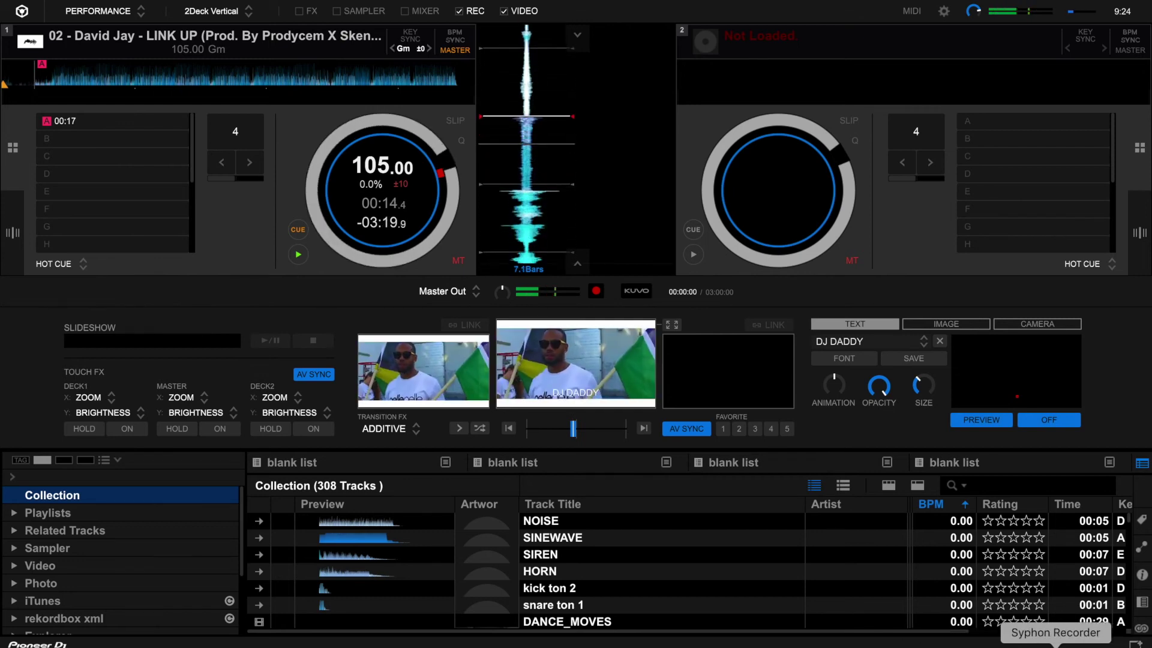
pyautogui.click(1055, 646)
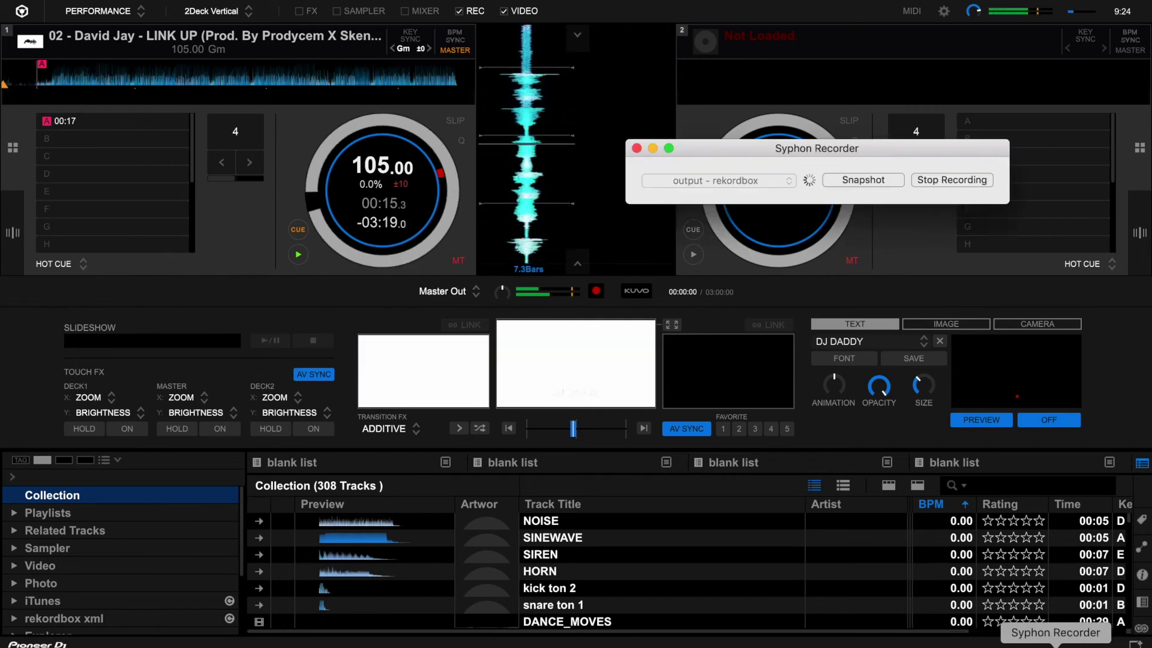
pyautogui.click(927, 180)
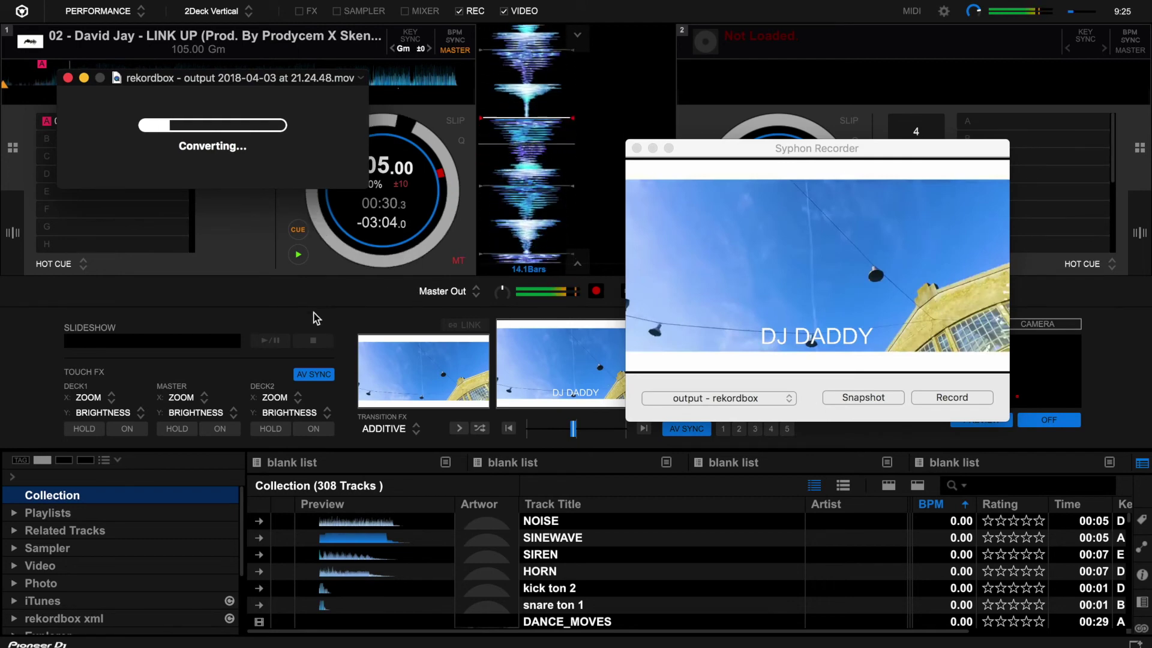
pyautogui.click(299, 232)
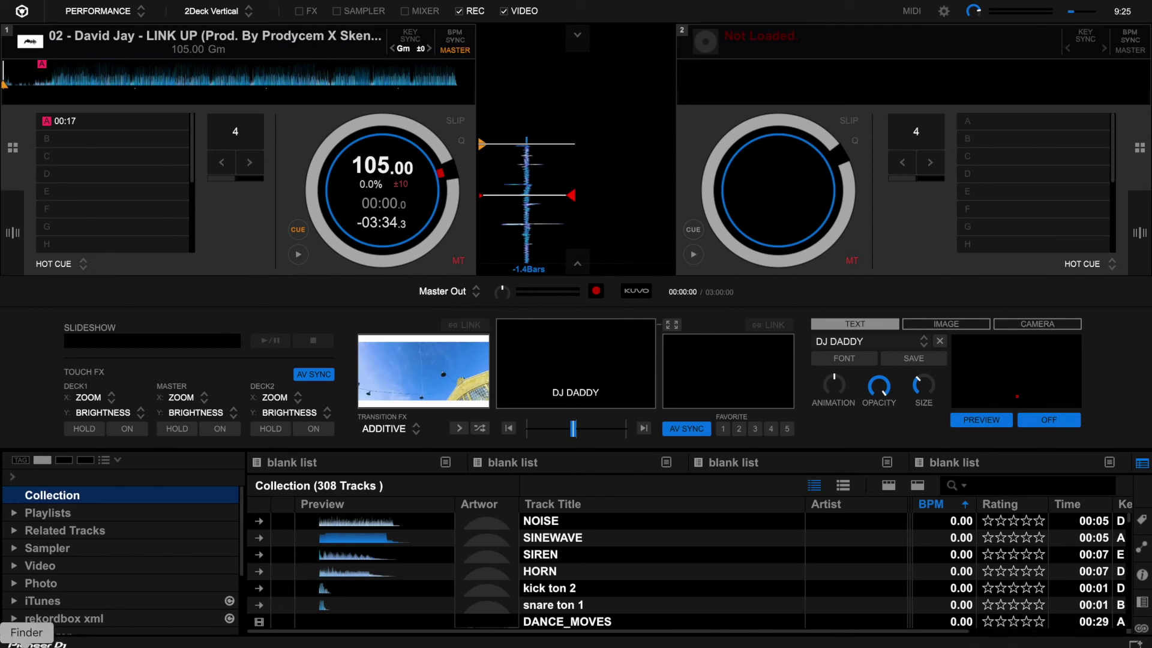
# - Open the rekordbox folder in Finder, select the 40.6 MB .mov recording, and launch VLC
pyautogui.click(26, 645)
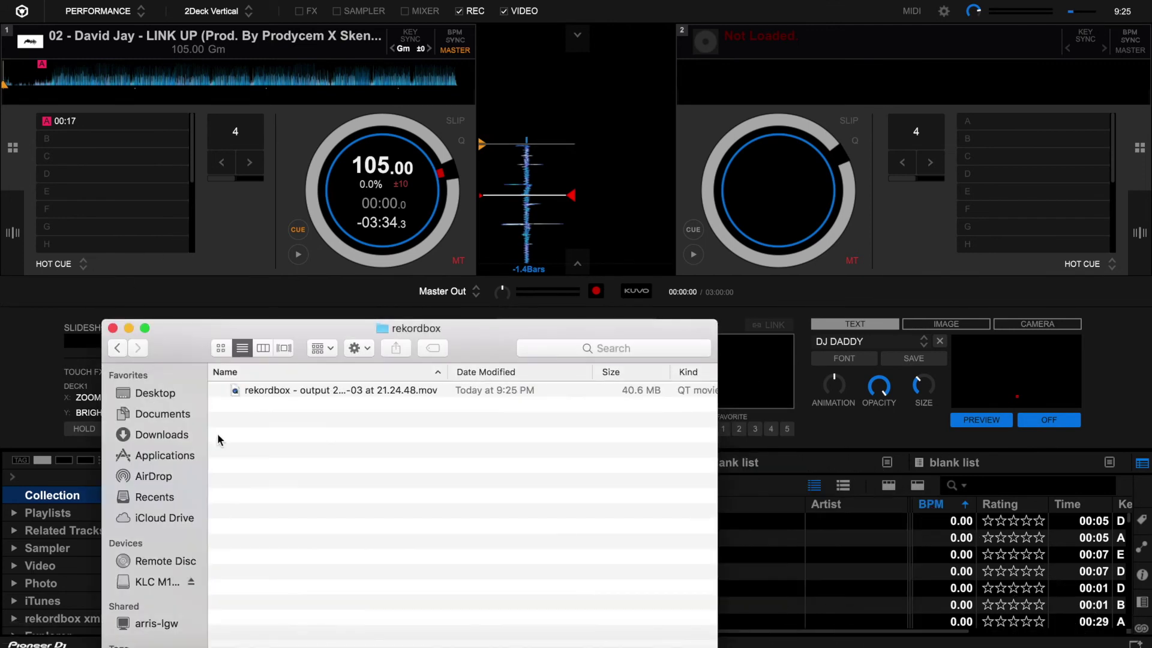
pyautogui.moveTo(356, 329); pyautogui.dragTo(637, 119)
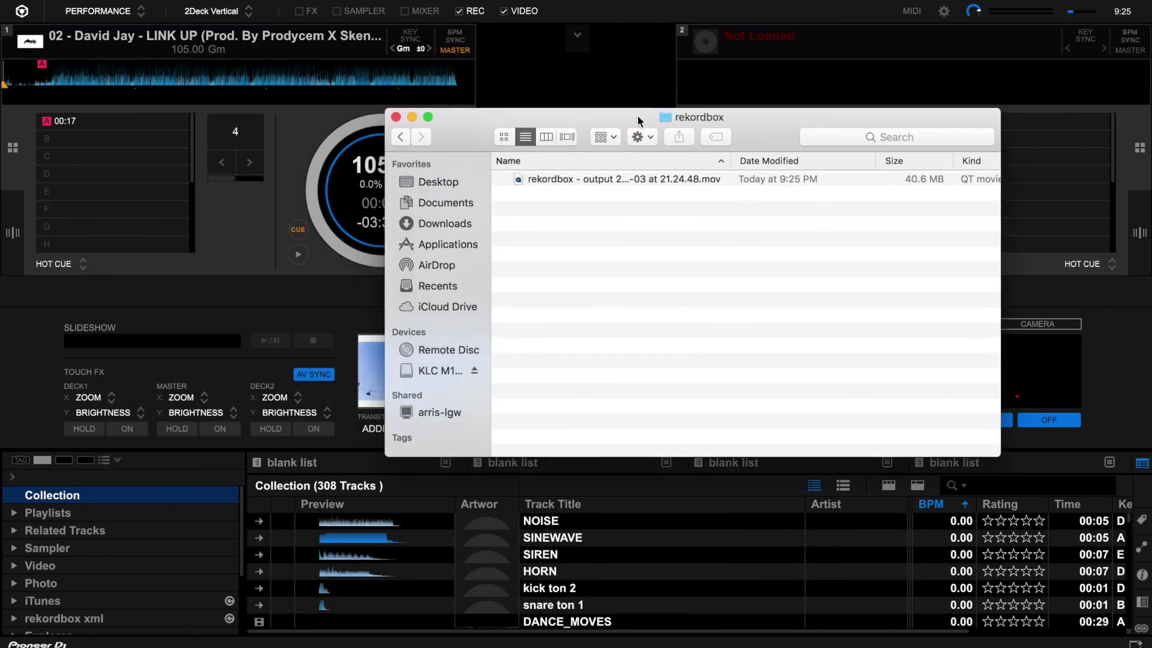
pyautogui.click(594, 180)
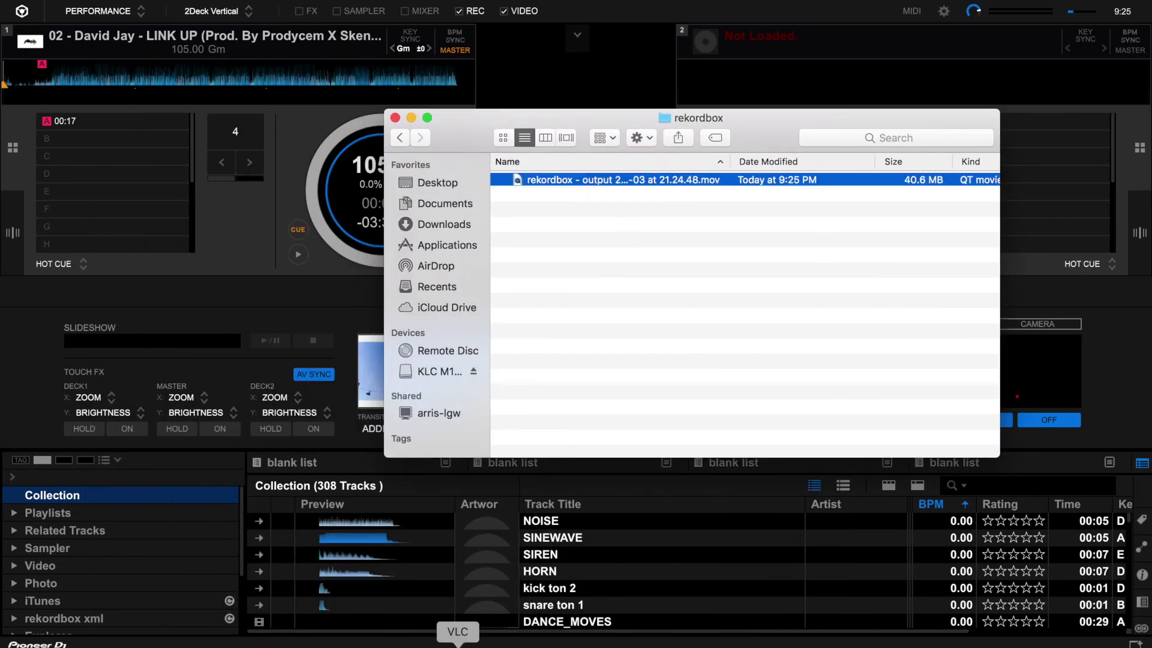
pyautogui.click(458, 644)
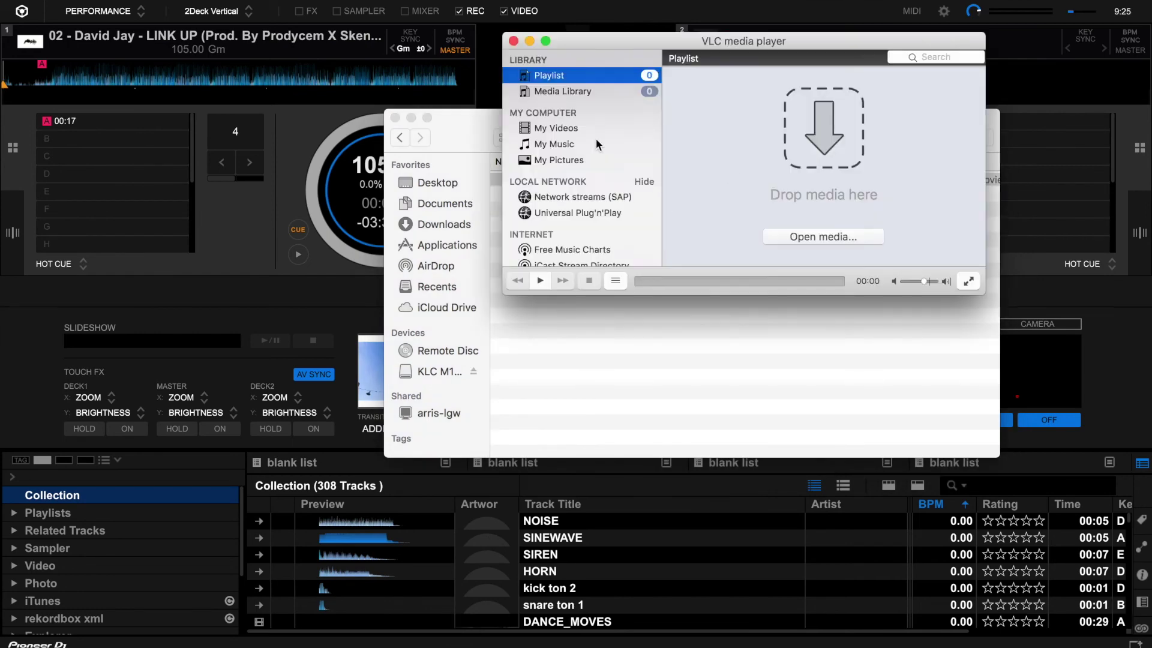
# - Play the recorded .mov in VLC's playlist at lower volume, then stop playback
pyautogui.moveTo(619, 45); pyautogui.dragTo(713, 277)
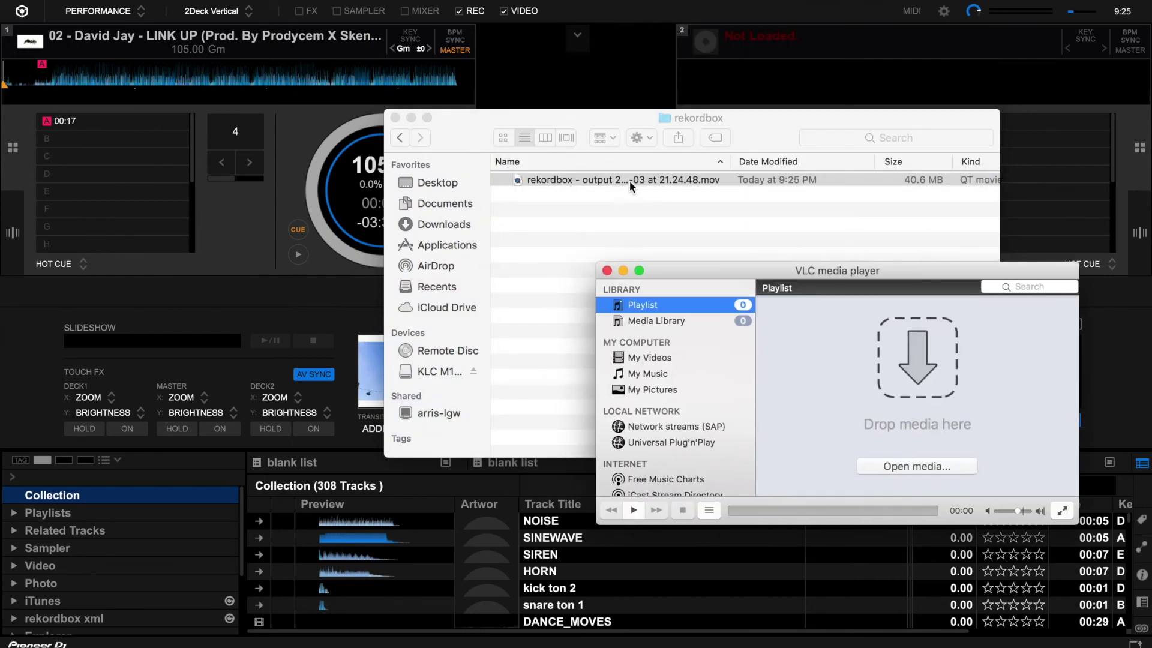
pyautogui.moveTo(628, 181); pyautogui.dragTo(882, 380)
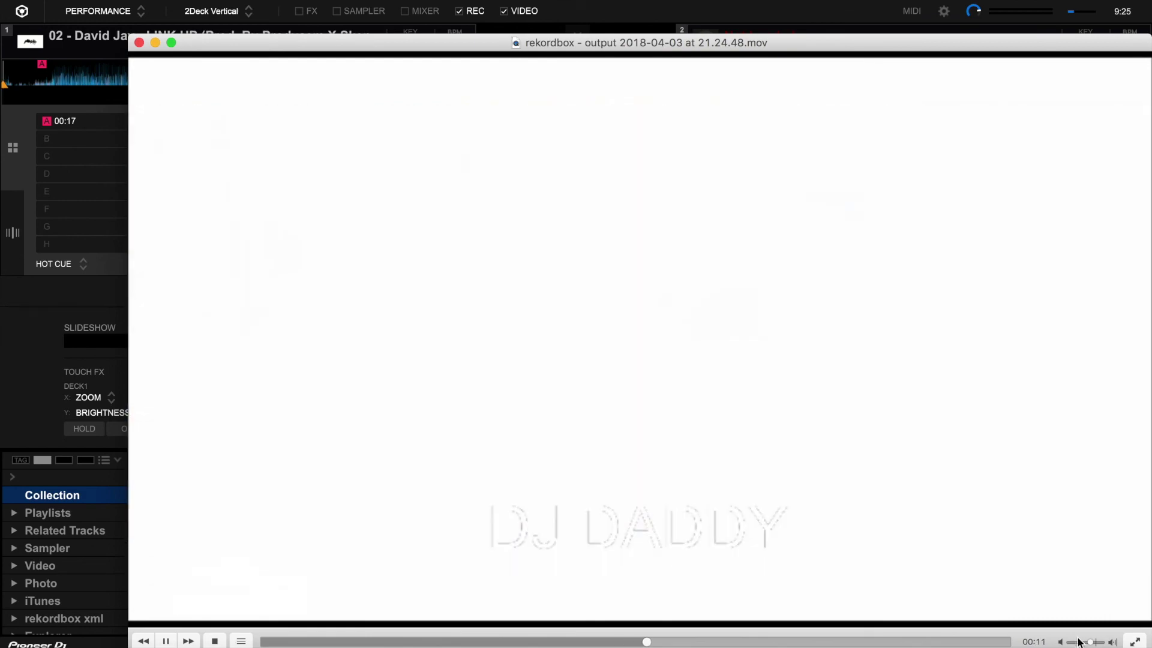
pyautogui.moveTo(1078, 642); pyautogui.dragTo(1068, 642)
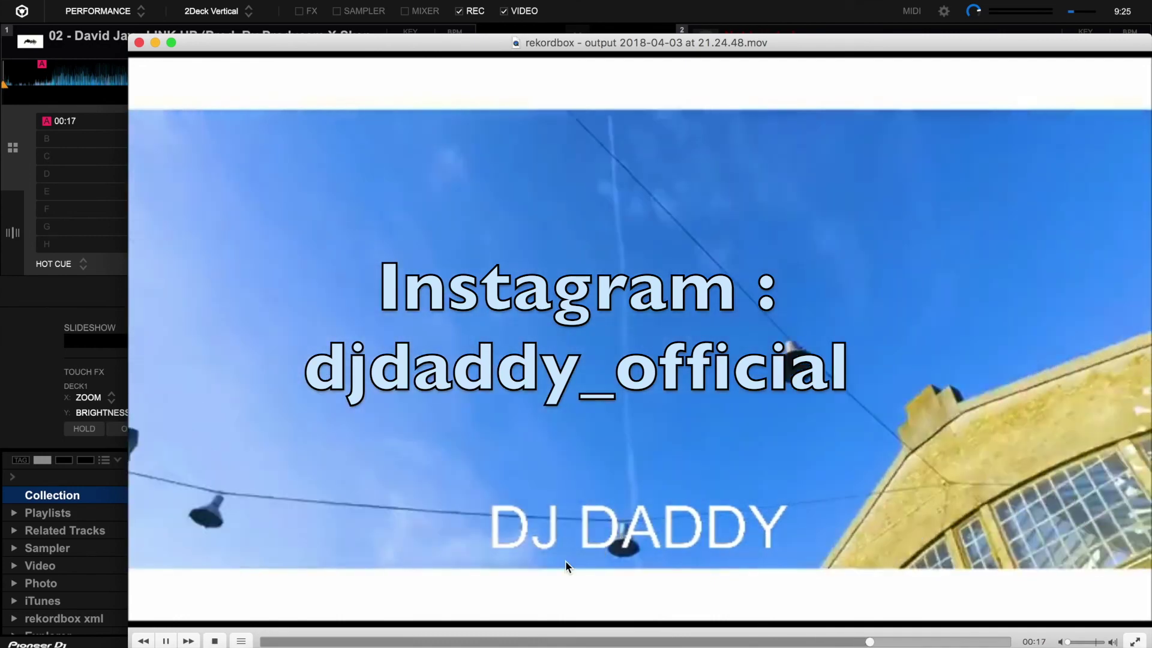
pyautogui.click(215, 641)
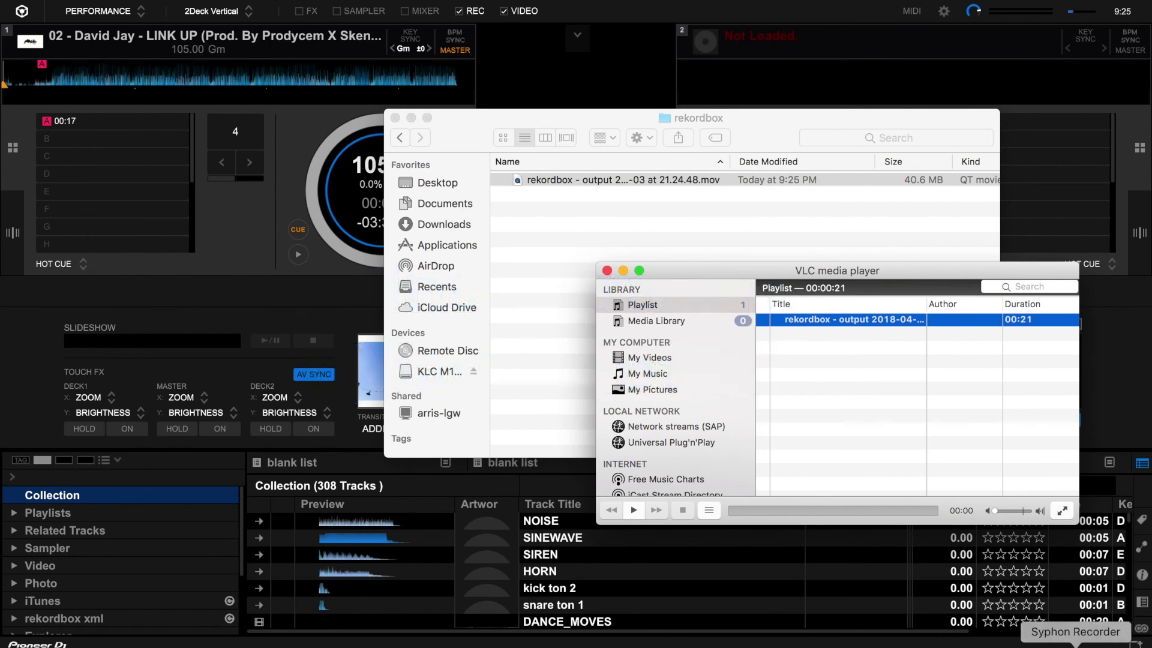
# - Bring Syphon Recorder to the front and open its application menu to quit
pyautogui.click(1076, 645)
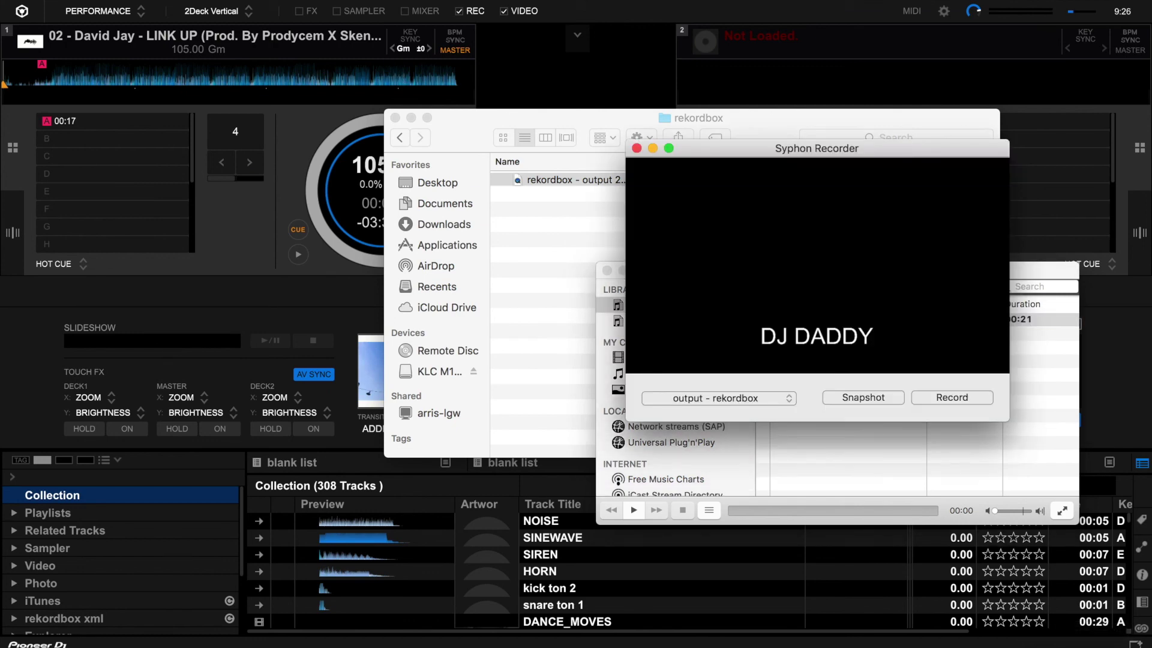
pyautogui.click(72, 2)
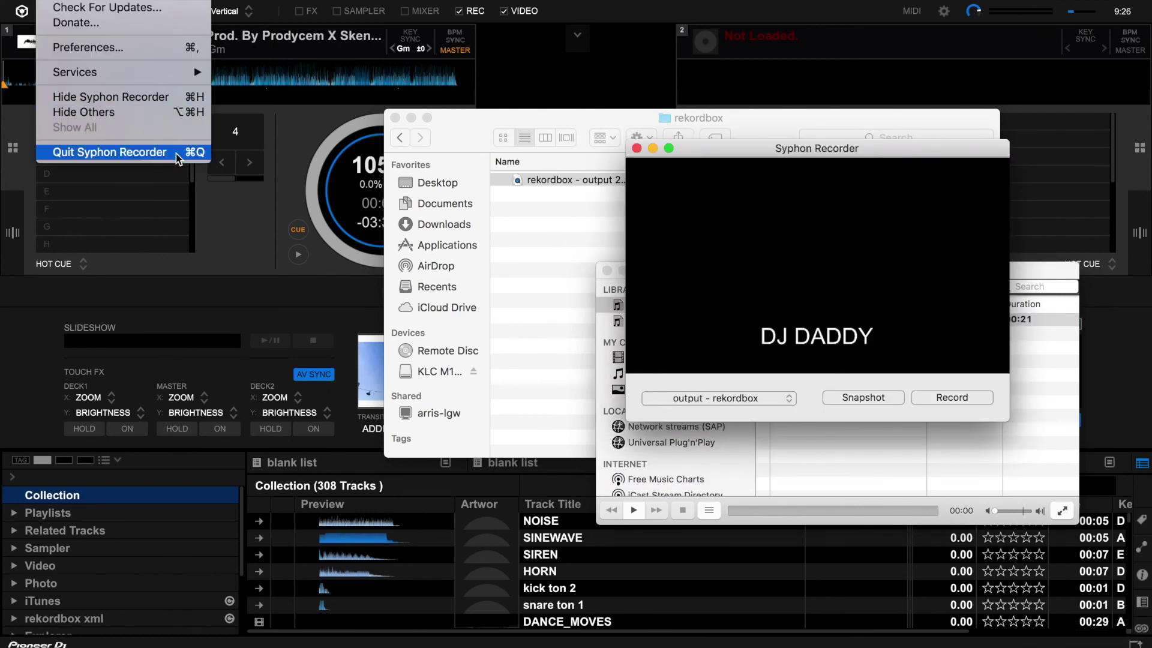